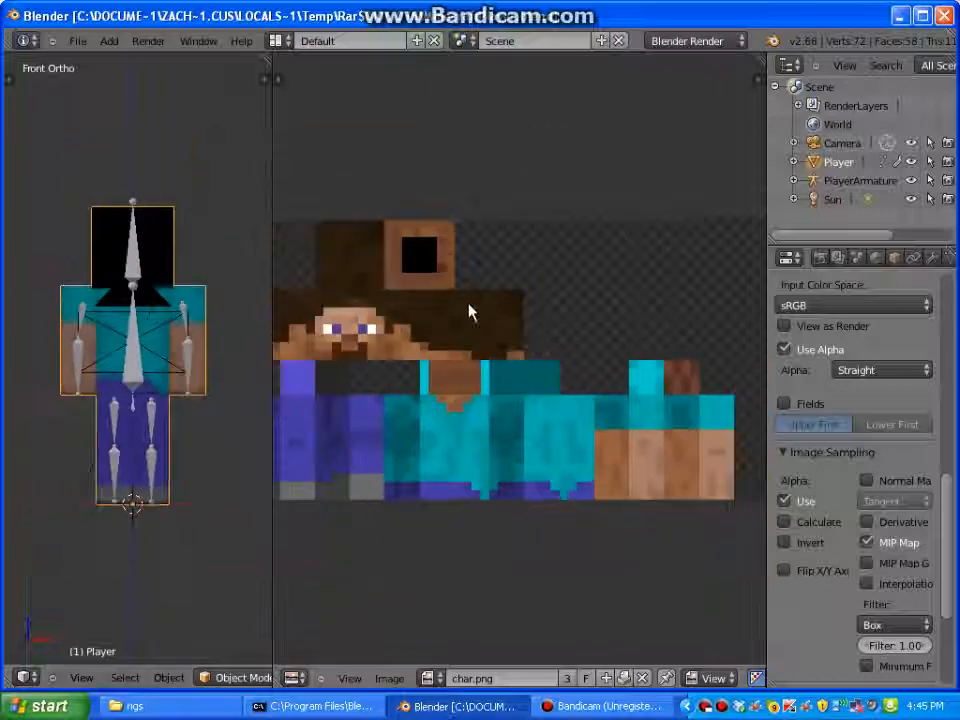
Widen the outliner and properties area slightly at the expense of the image editor.
scroll(146, 401, up, 3)
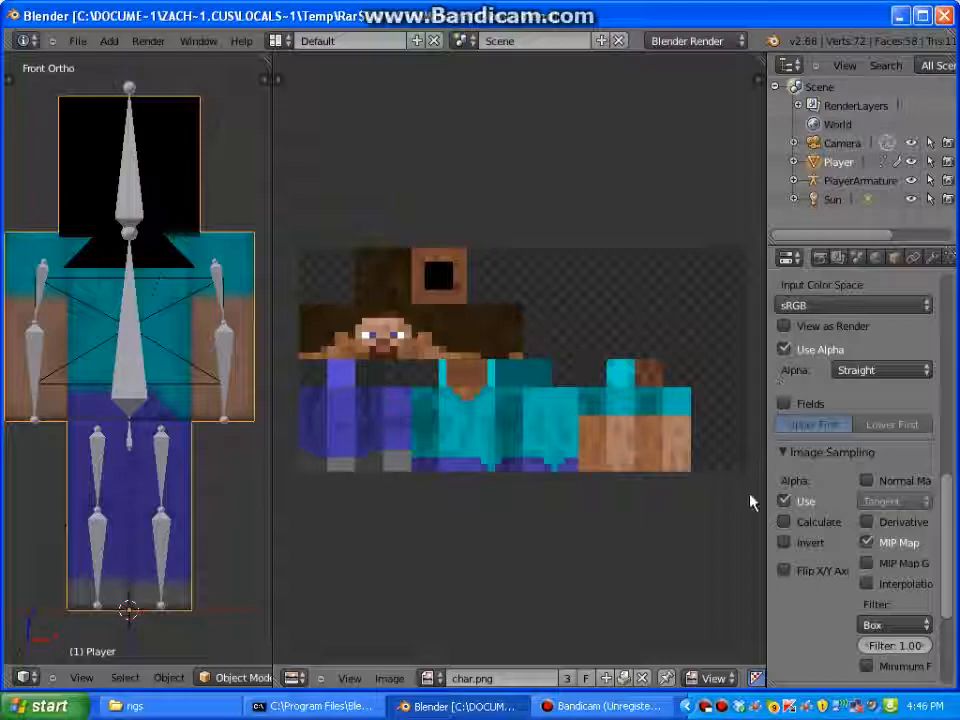
drag(765, 498, 750, 458)
drag(621, 426, 198, 330)
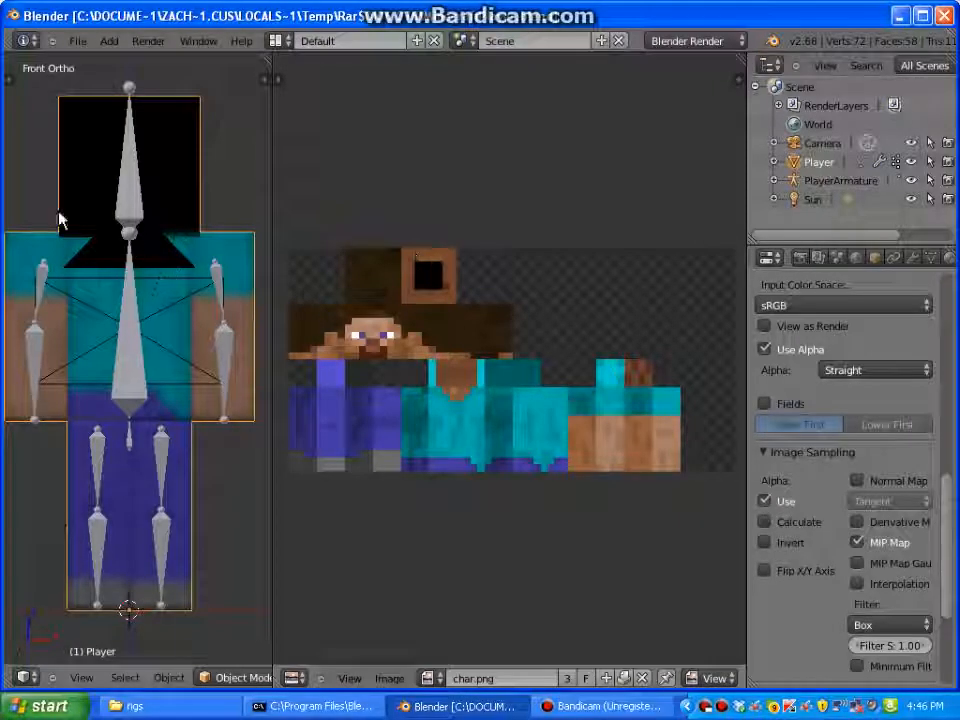
Select the camera, the player armature and the player mesh in turn in the front view to identify them.
scroll(158, 365, down, 1)
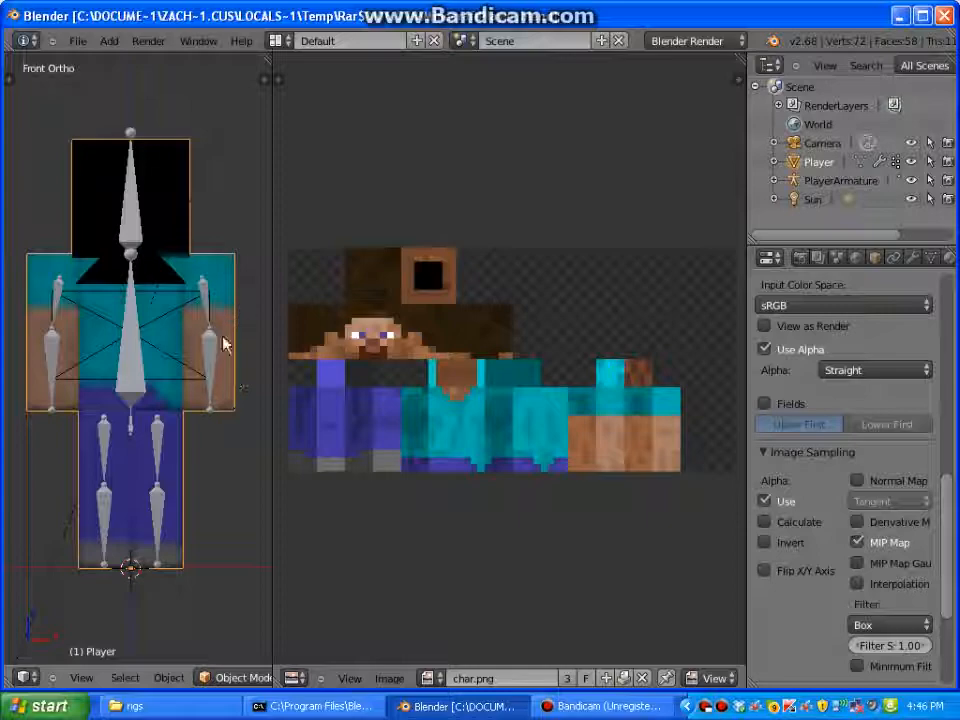
mouse_move(211, 383)
right_down()
mouse_move(214, 449)
mouse_move(218, 360)
right_up()
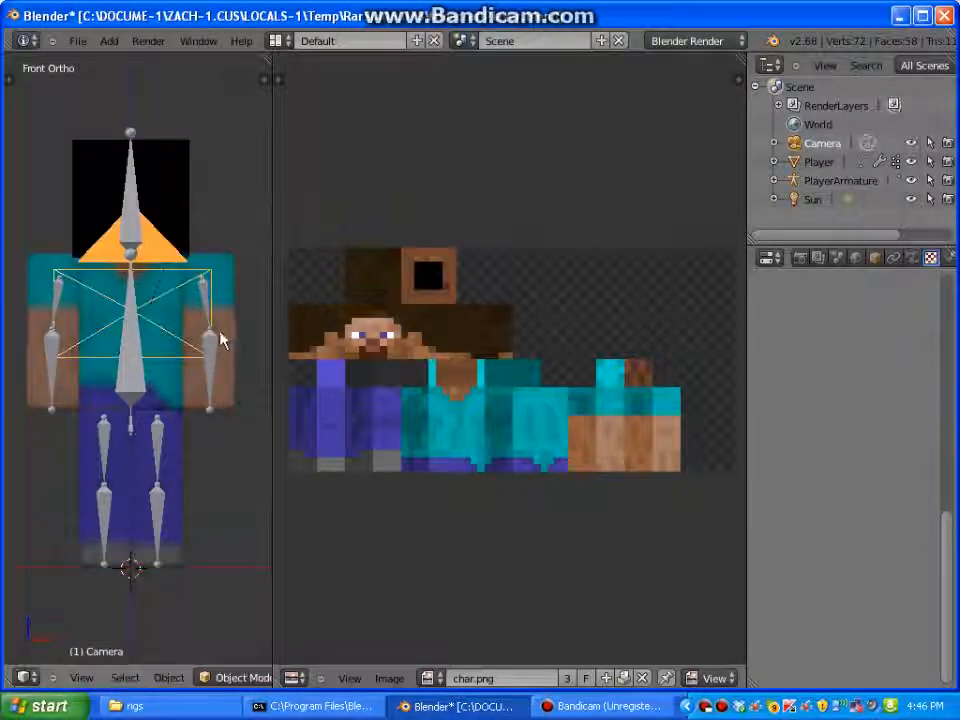
right_click(221, 345)
right_click(220, 353)
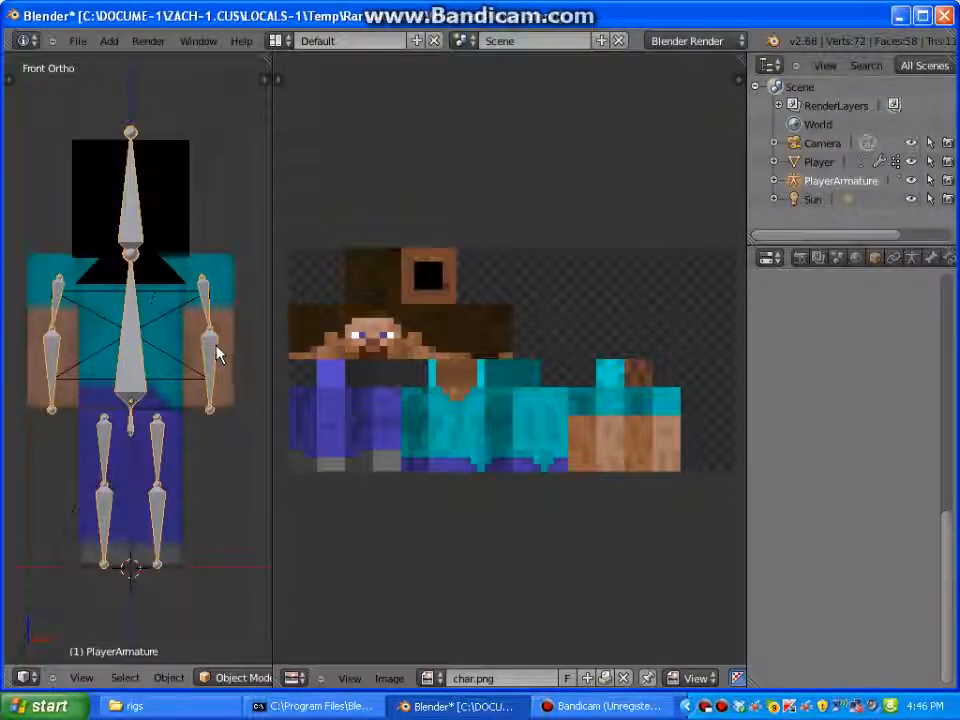
right_click(221, 355)
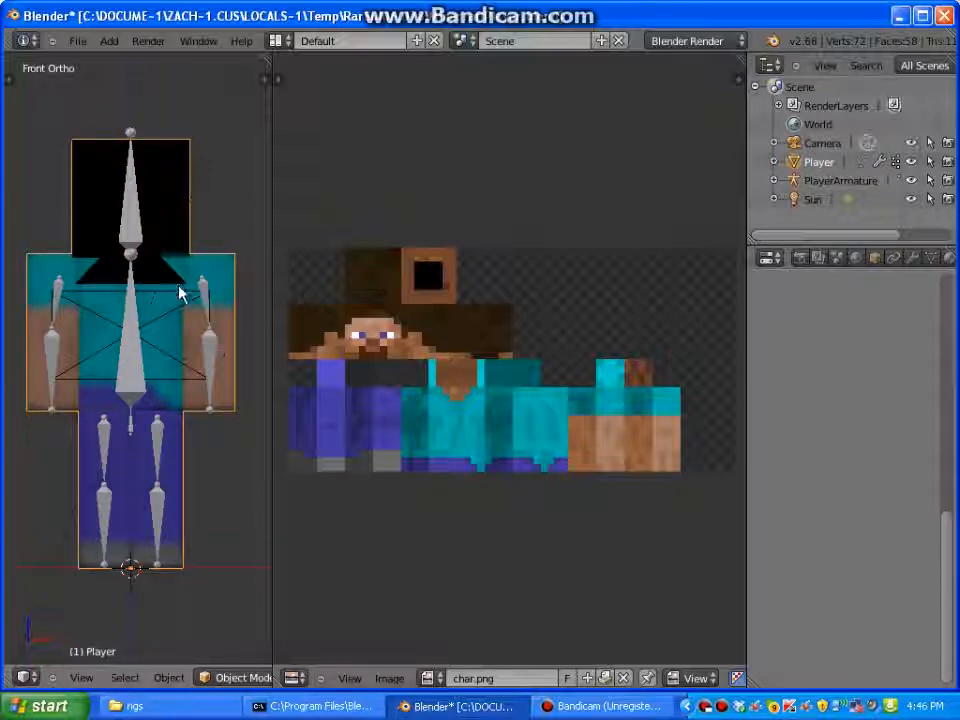
right_click(216, 399)
right_click(133, 375)
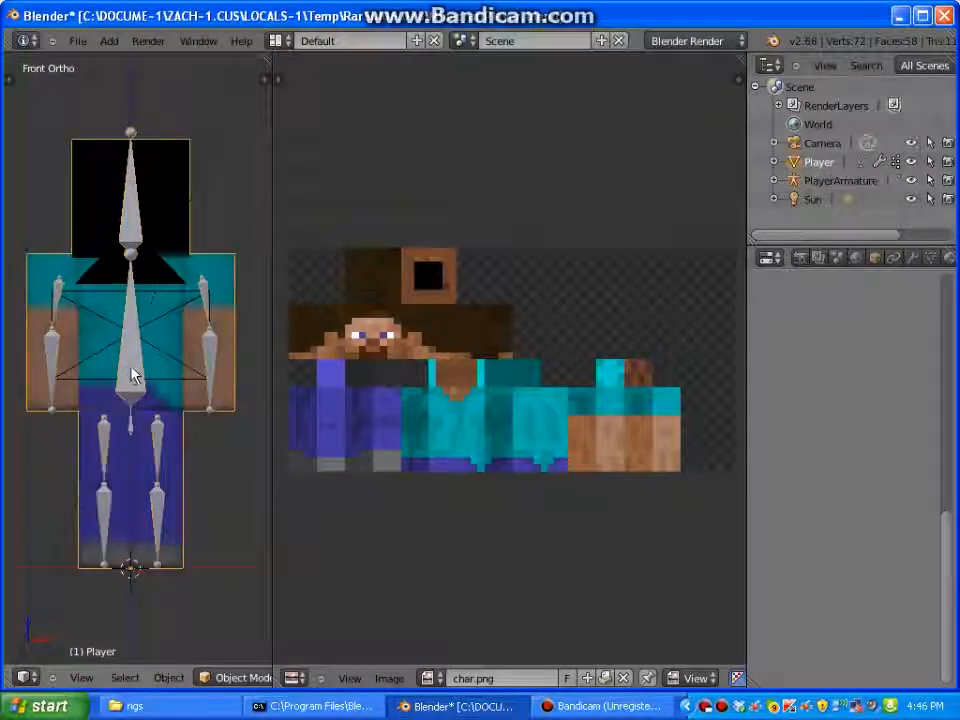
Render the current frame to check the player, closing the Skype window, and restore the render area to the 3D View.
click(799, 258)
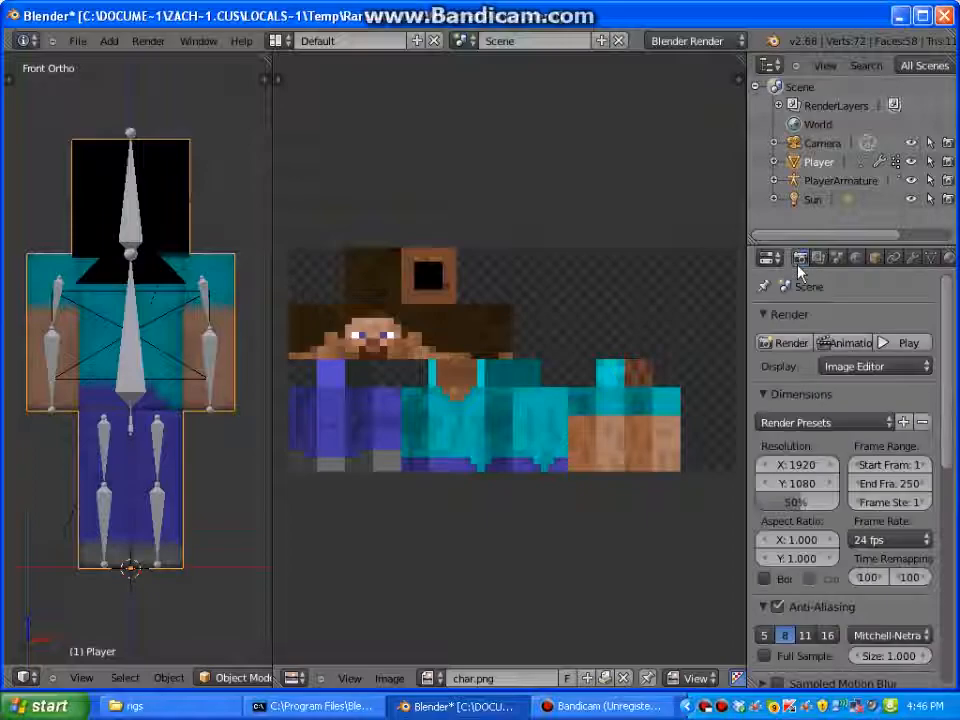
click(786, 342)
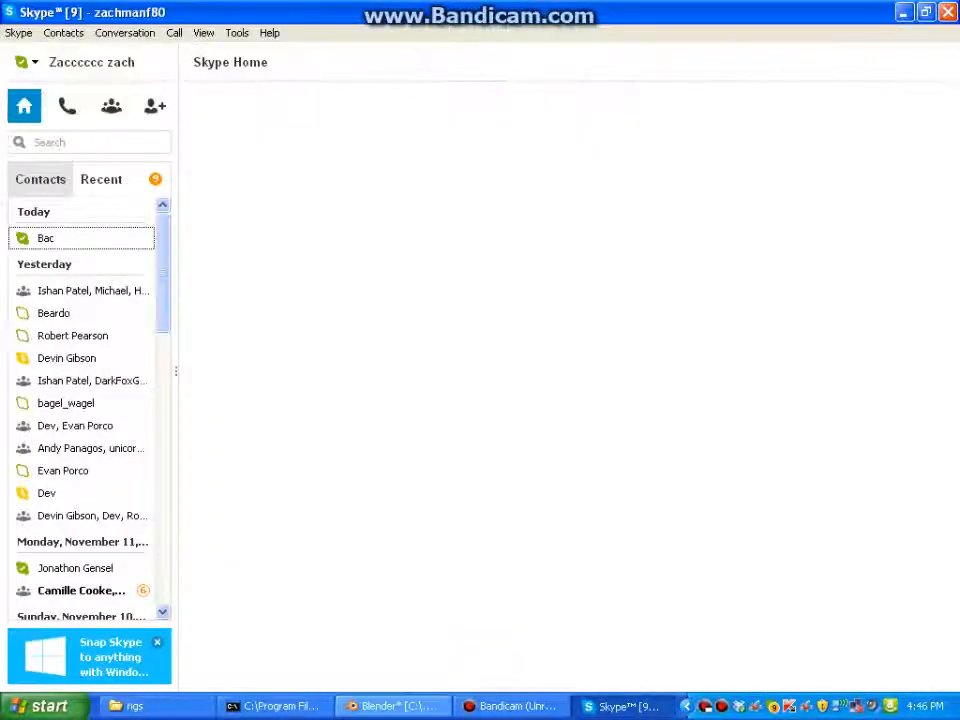
click(948, 12)
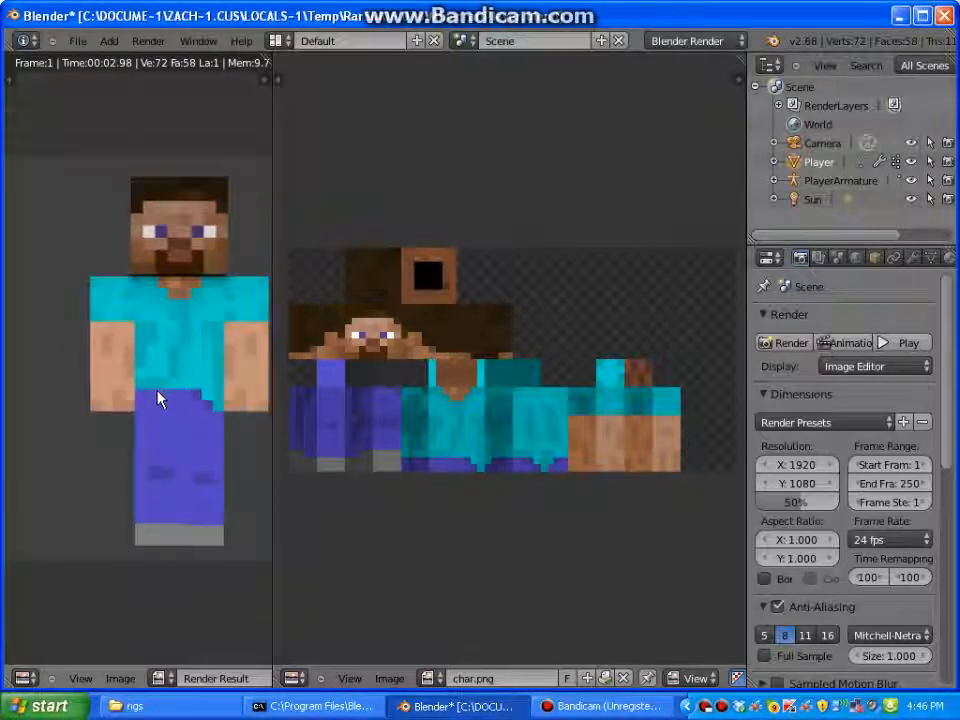
scroll(158, 398, down, 3)
scroll(210, 403, up, 2)
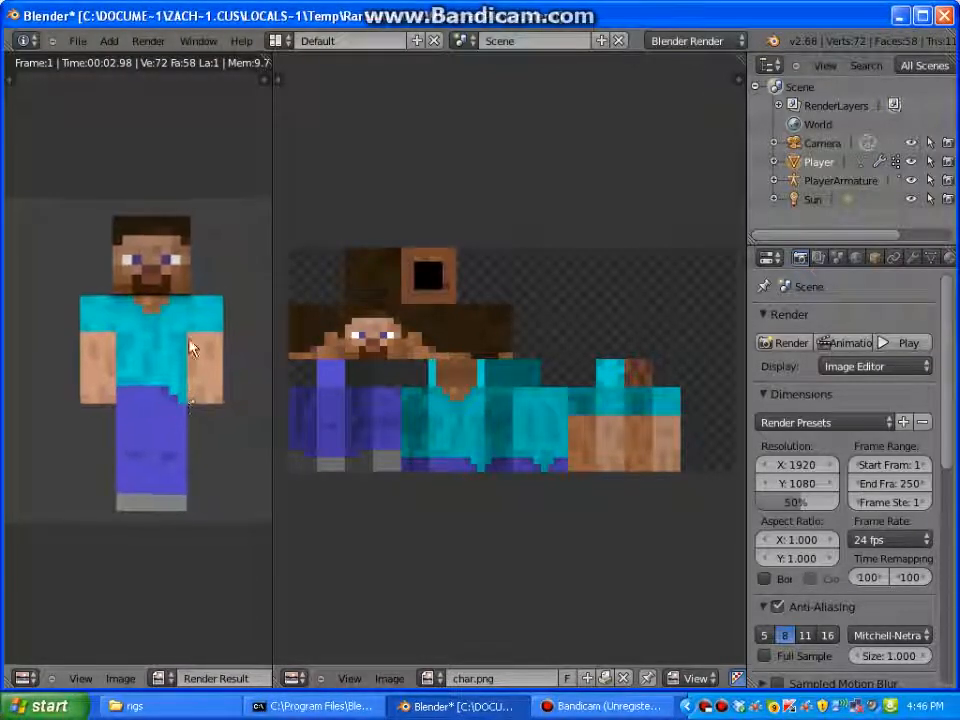
click(24, 679)
click(42, 662)
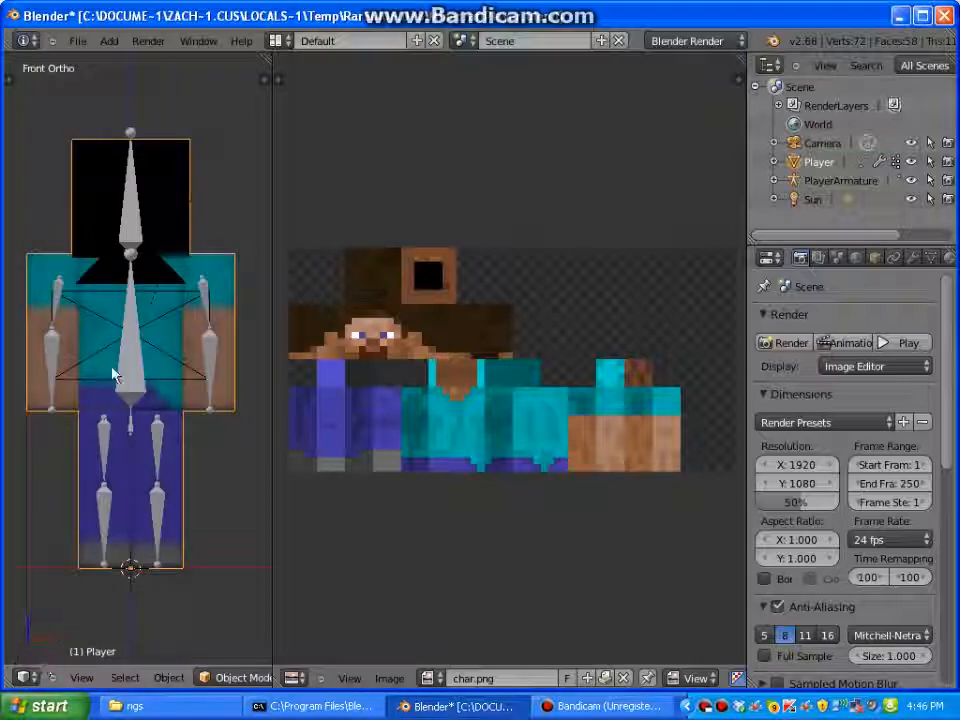
Select the armature, sun lamp, camera and player in turn from several angles, ending on the player armature.
right_click(216, 364)
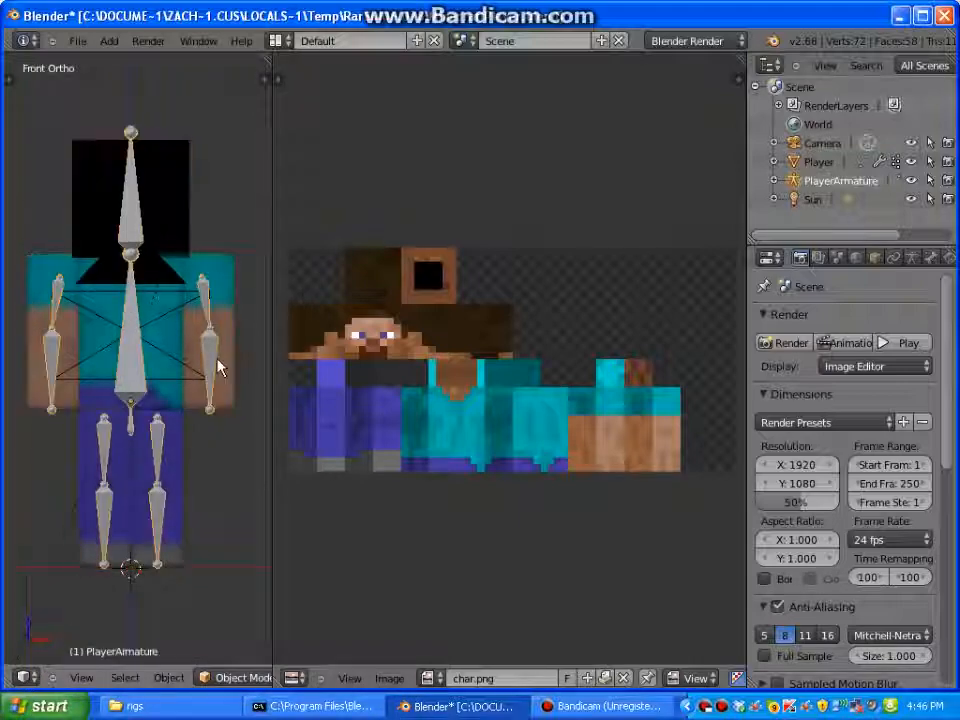
right_click(227, 364)
middle_drag(227, 364, 66, 315)
right_click(63, 318)
scroll(63, 318, down, 2)
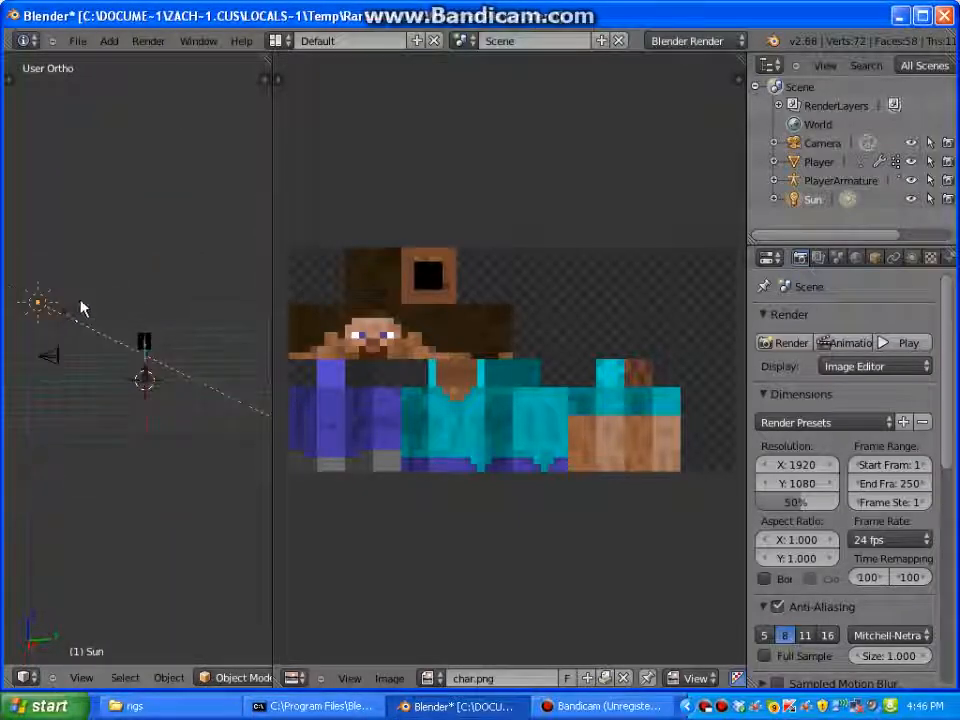
right_click(62, 362)
right_click(141, 377)
middle_drag(141, 377, 296, 311)
scroll(248, 308, up, 2)
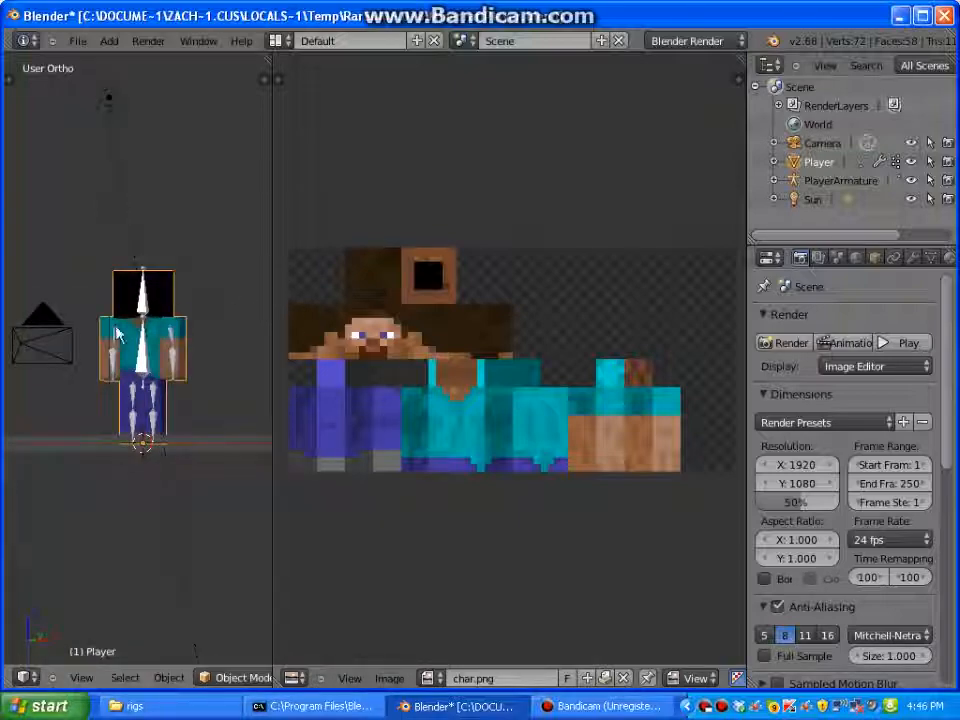
middle_drag(117, 335, 146, 333)
right_click(175, 362)
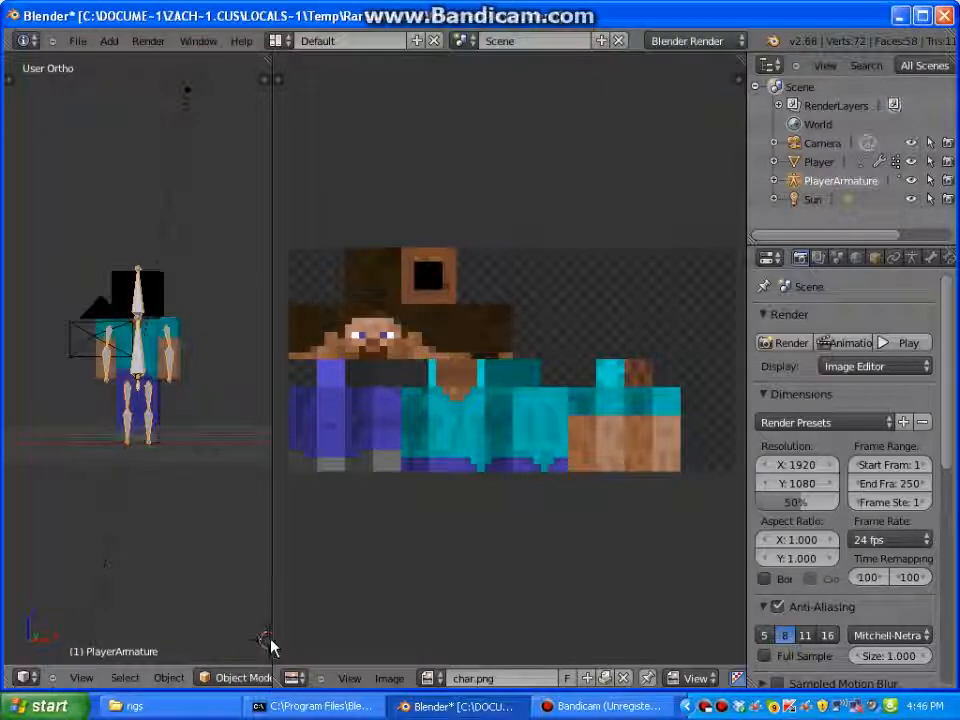
Widen the 3D view, and enlarge the properties area over most of the image editor.
drag(271, 637, 409, 600)
click(818, 258)
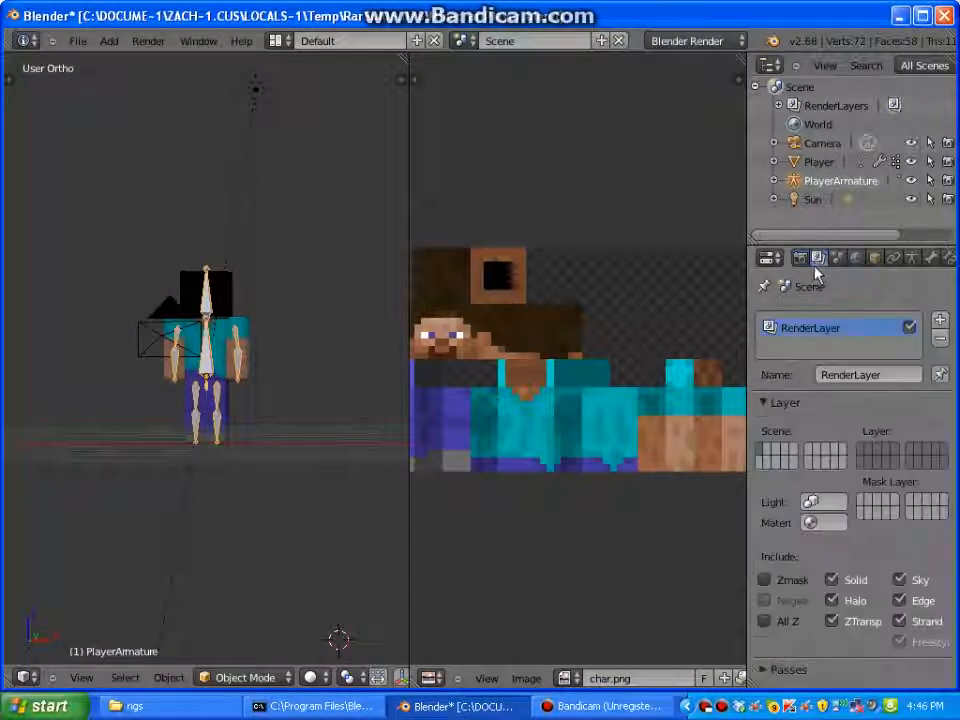
scroll(155, 345, up, 2)
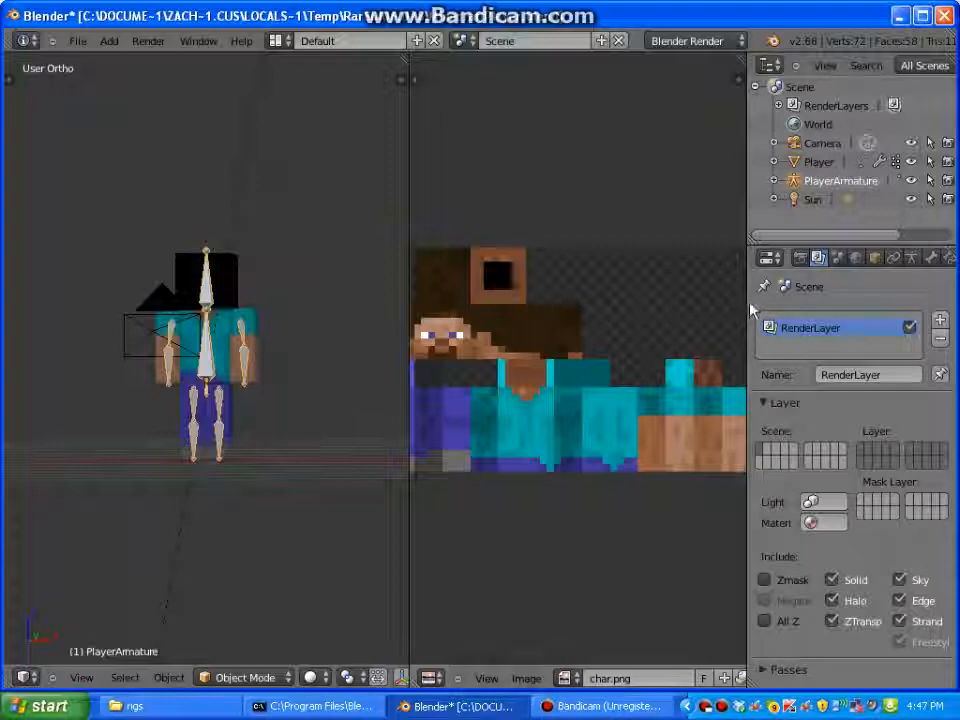
drag(748, 302, 435, 296)
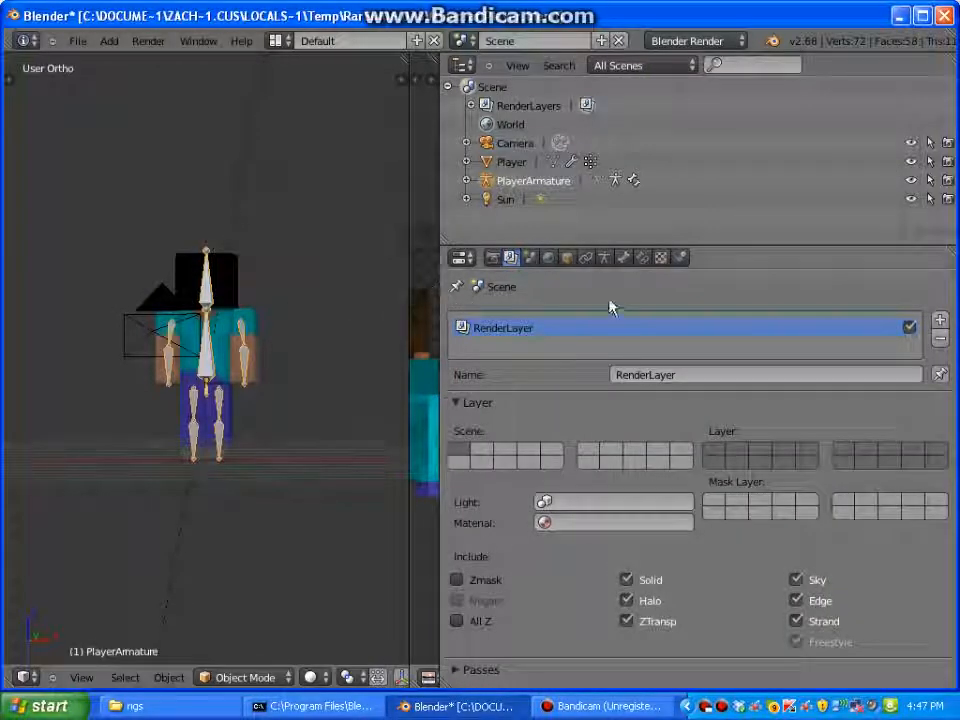
Render a still of the scene from the render settings and switch the result area back to the 3D View.
click(493, 259)
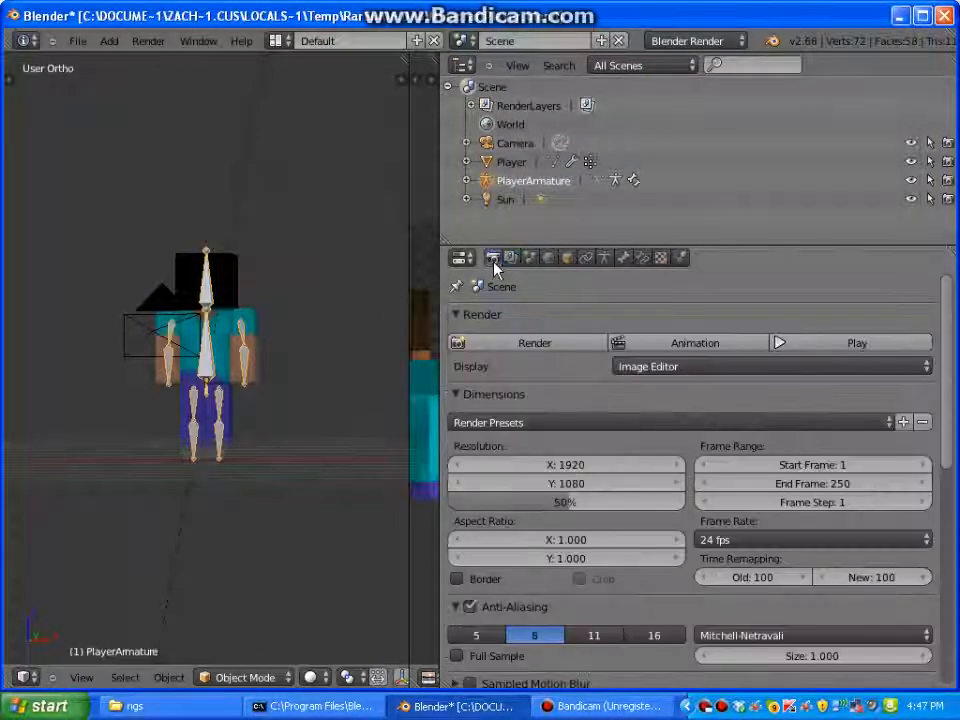
click(550, 343)
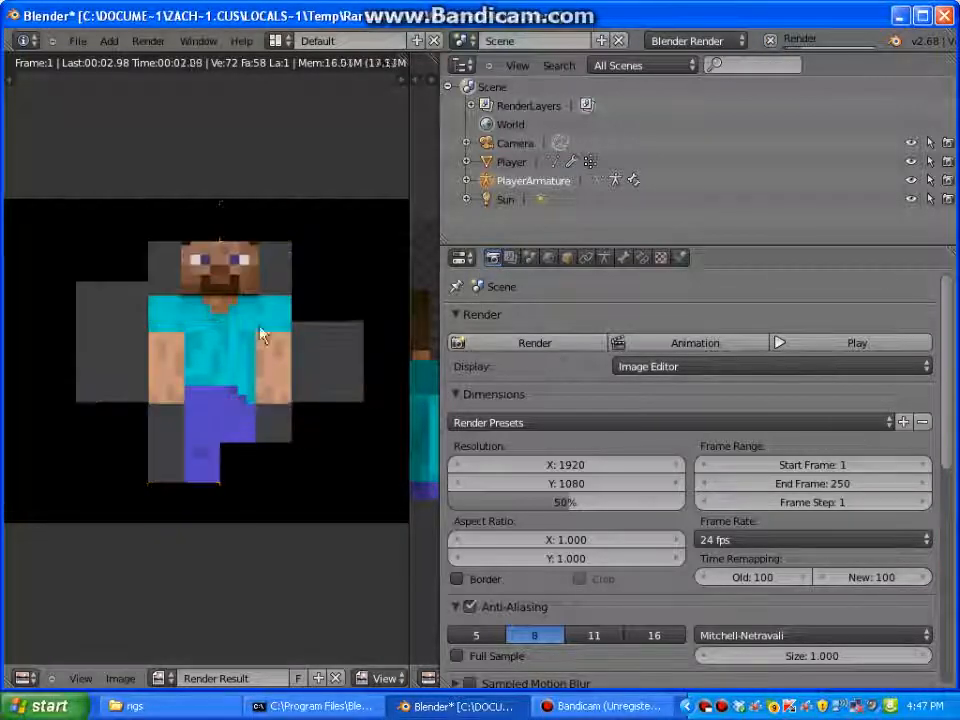
click(246, 501)
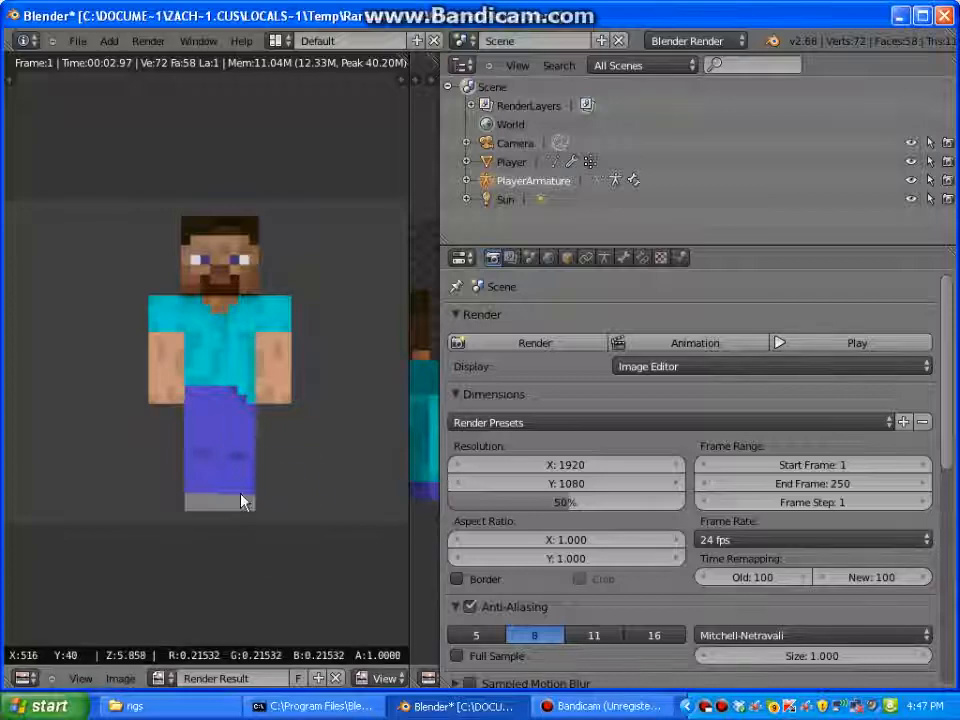
click(24, 678)
click(45, 660)
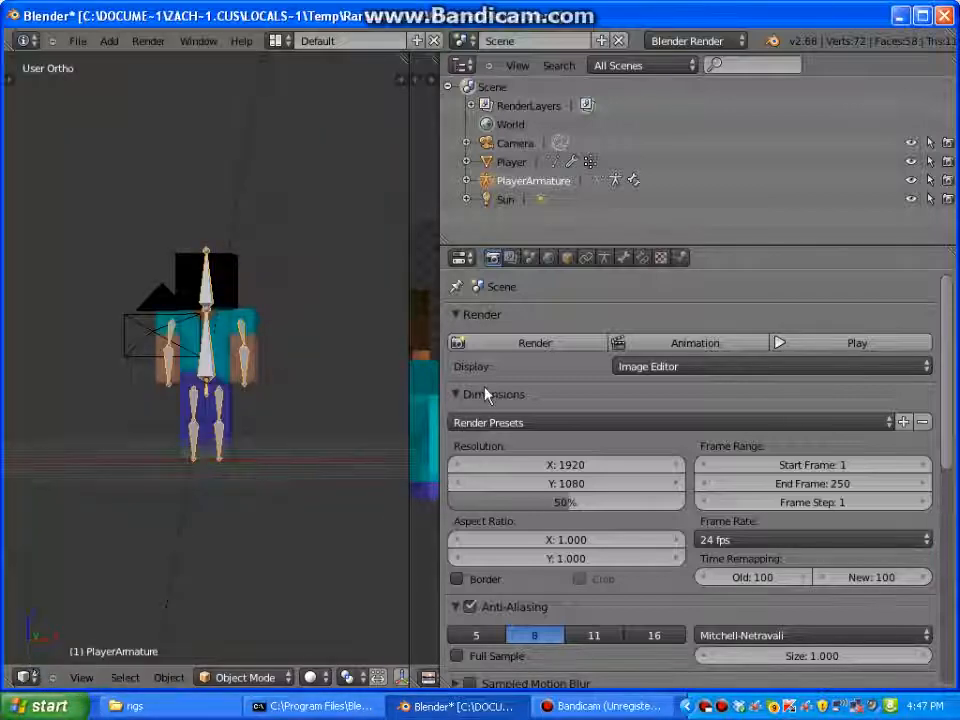
Render the still image once more, return to the 3D View, and dismiss the Java update notification.
click(537, 348)
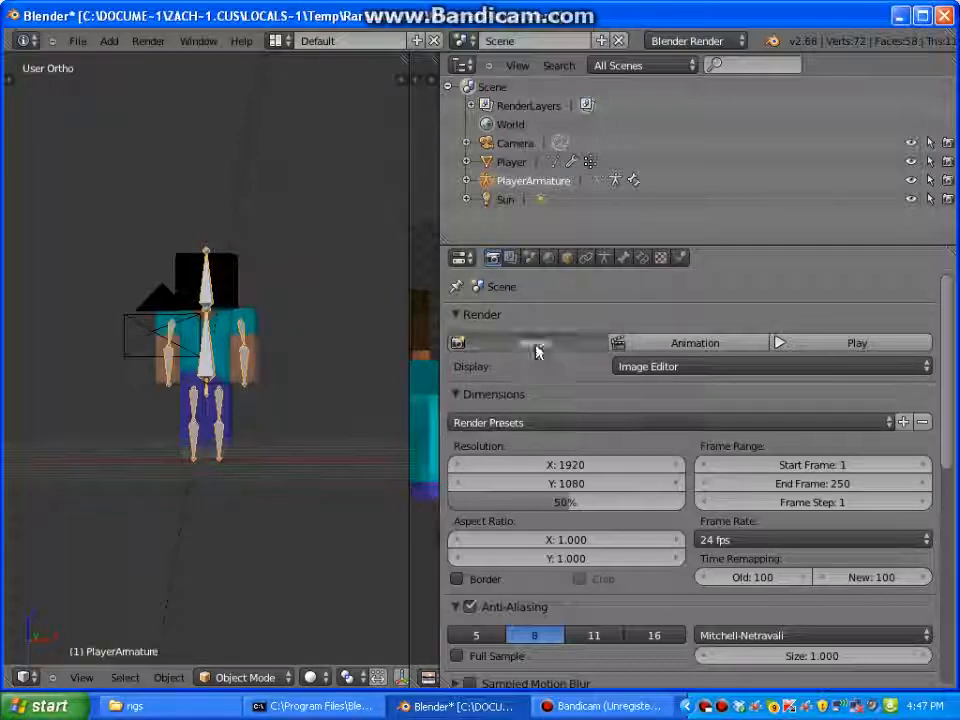
click(35, 680)
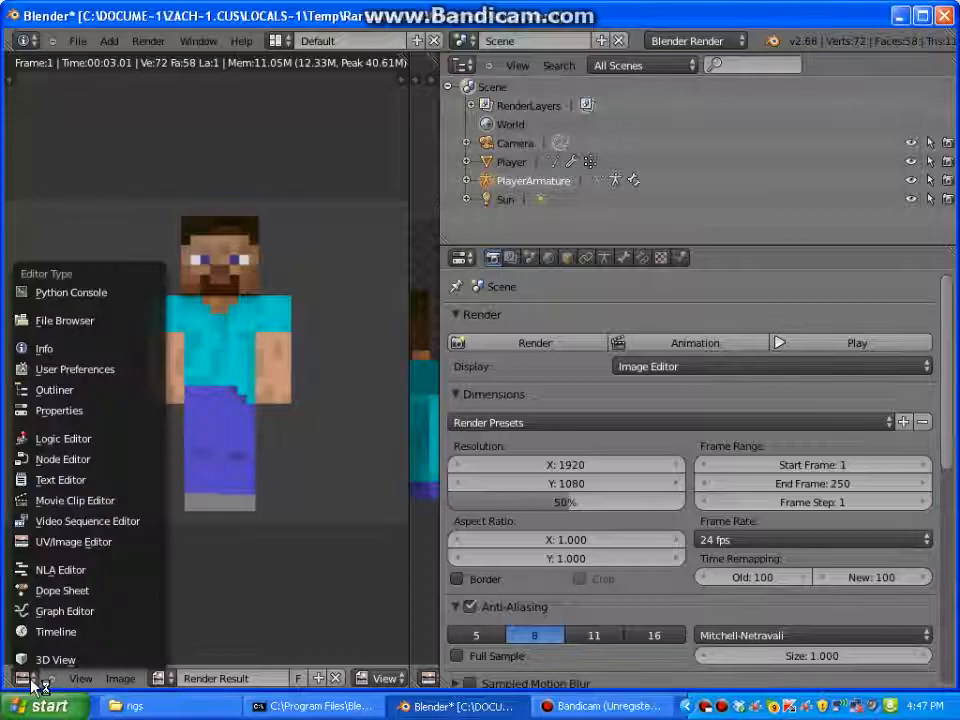
click(42, 660)
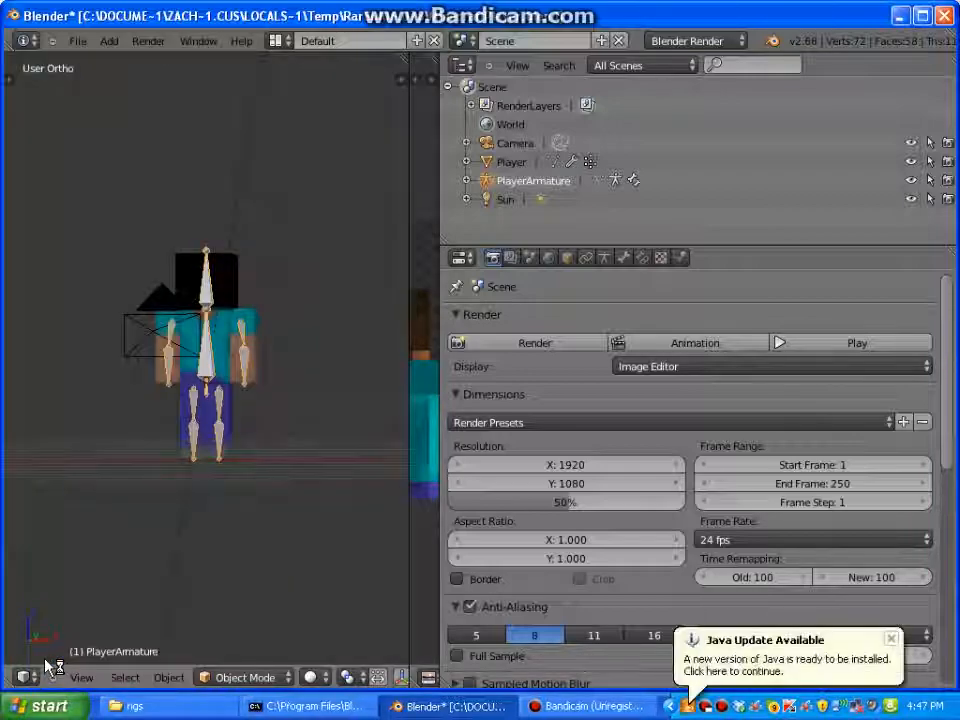
click(891, 638)
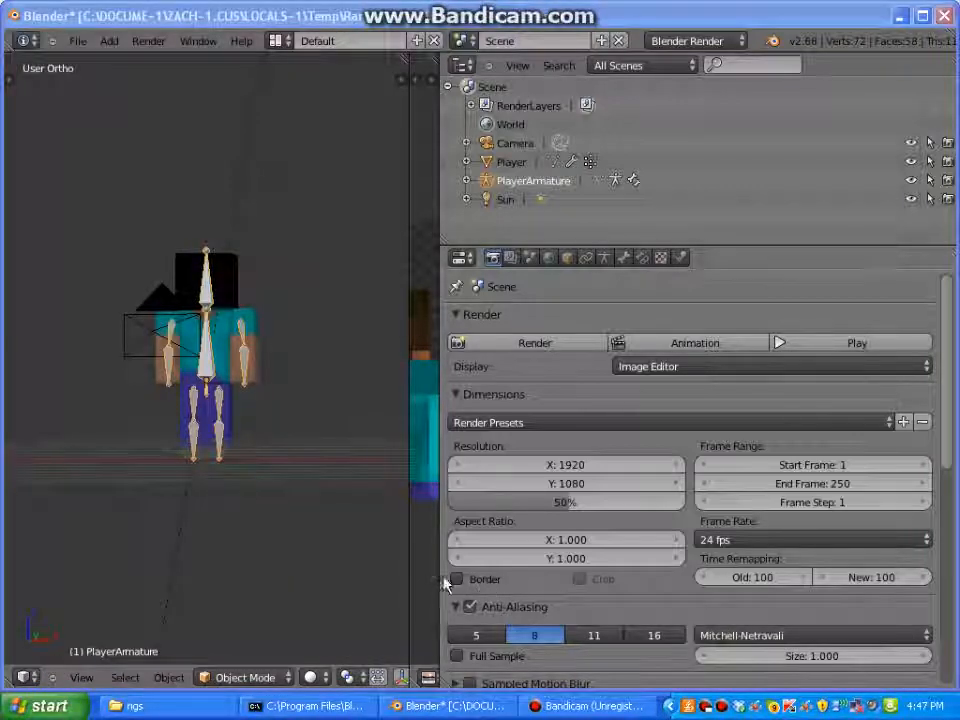
Widen the image editor and replace the char.png texture with my skin.png from the Desktop edits folder.
drag(440, 572, 925, 565)
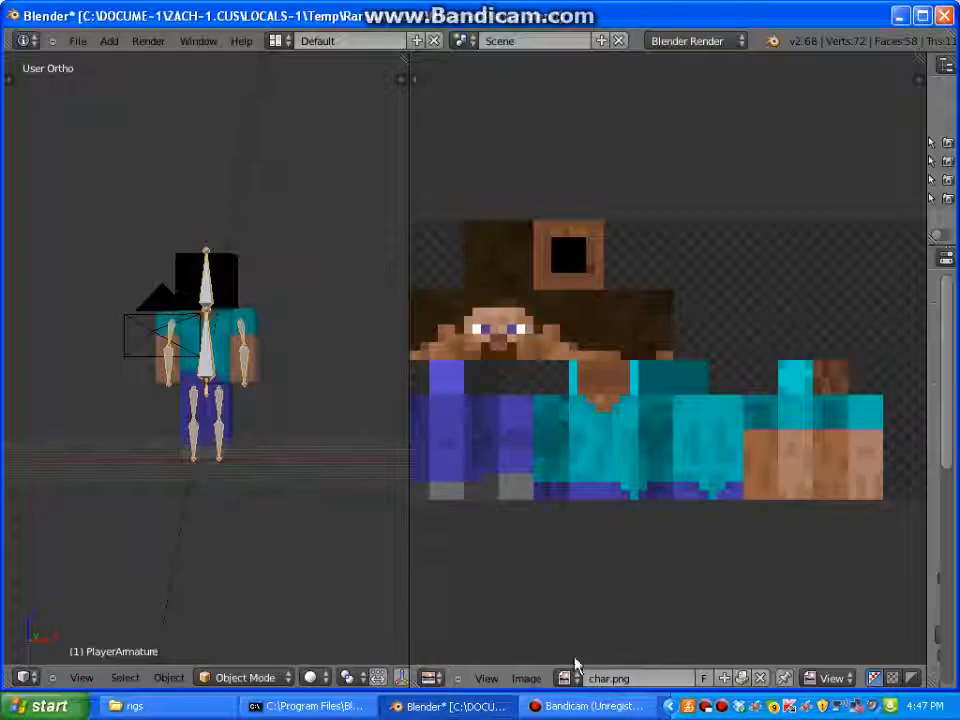
click(526, 678)
click(568, 623)
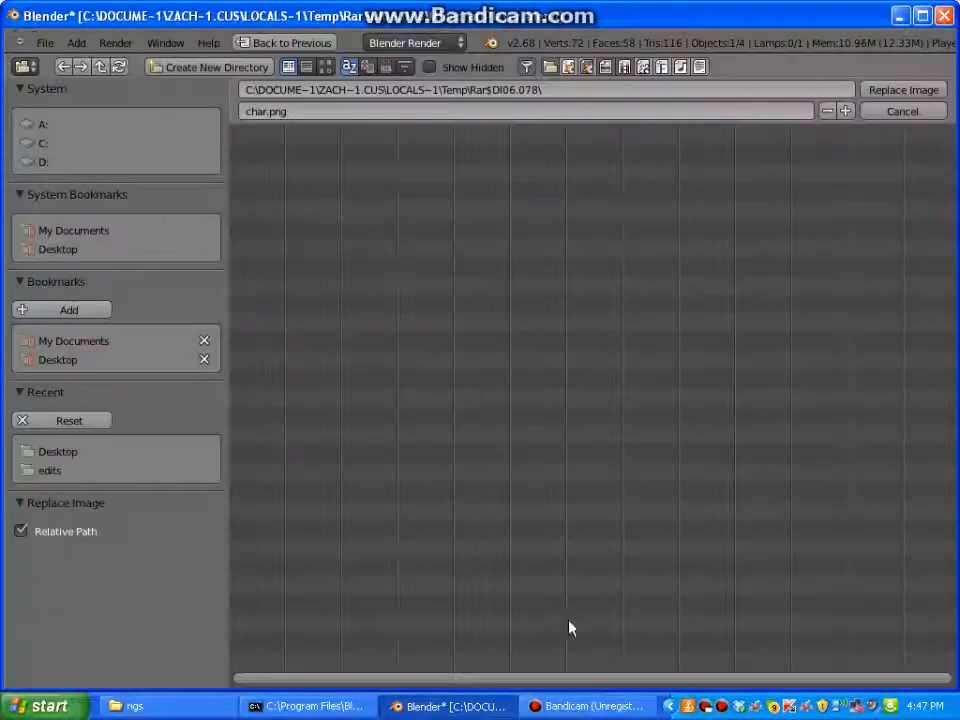
click(86, 451)
click(90, 472)
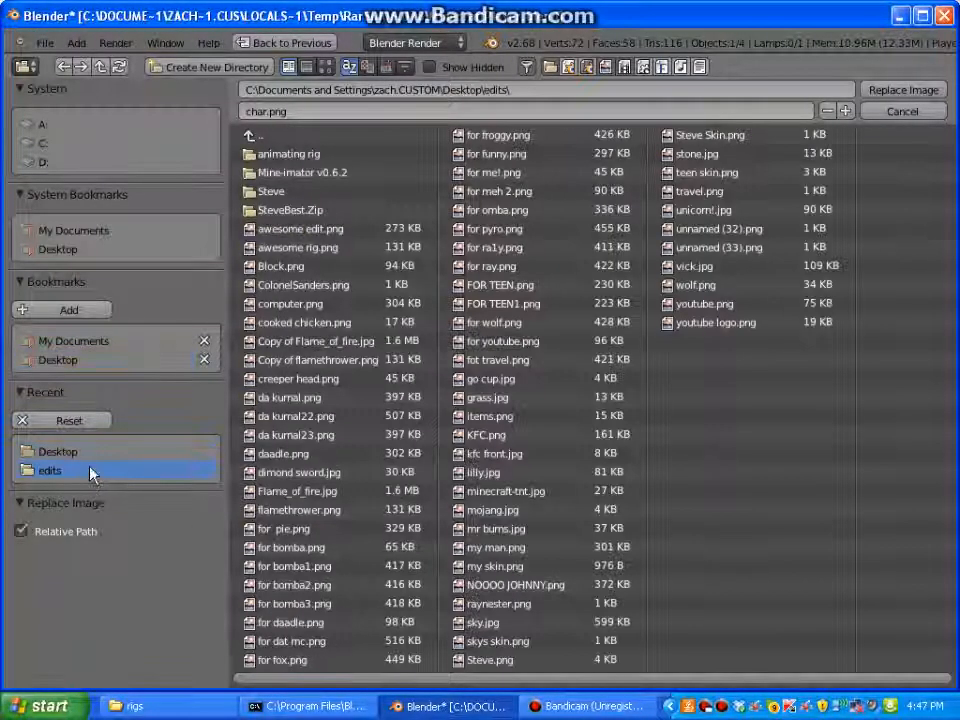
click(92, 455)
click(103, 472)
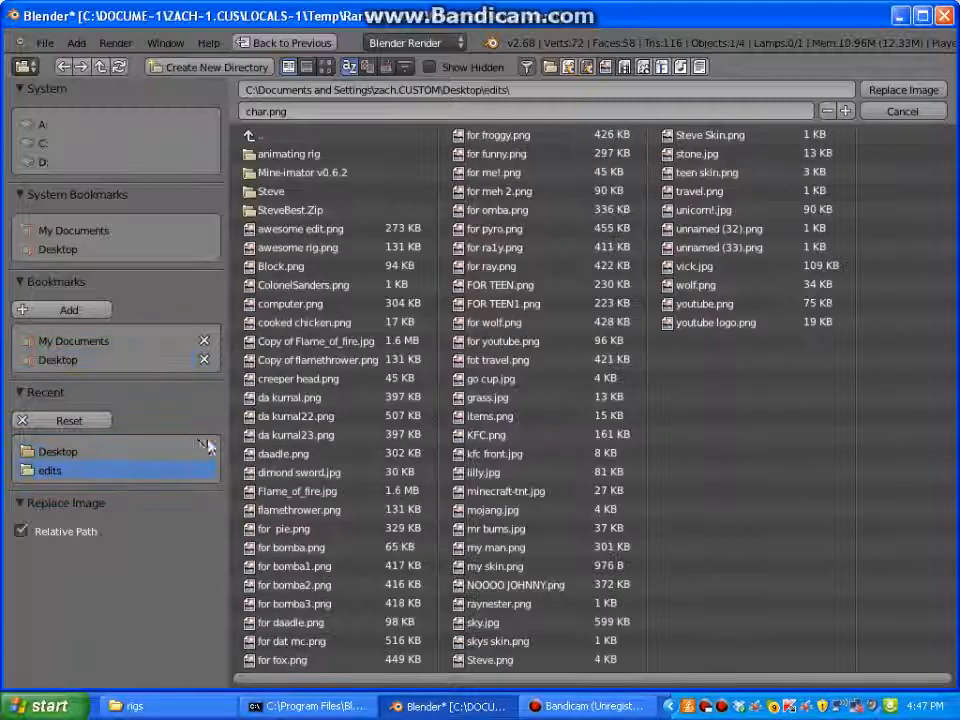
click(556, 568)
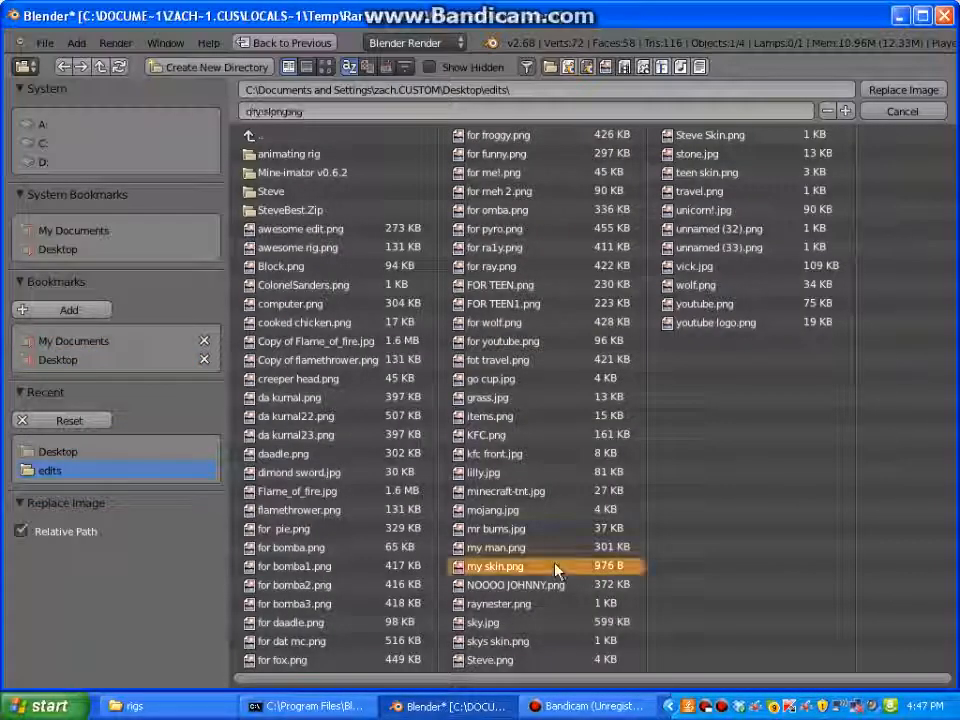
double_click(556, 568)
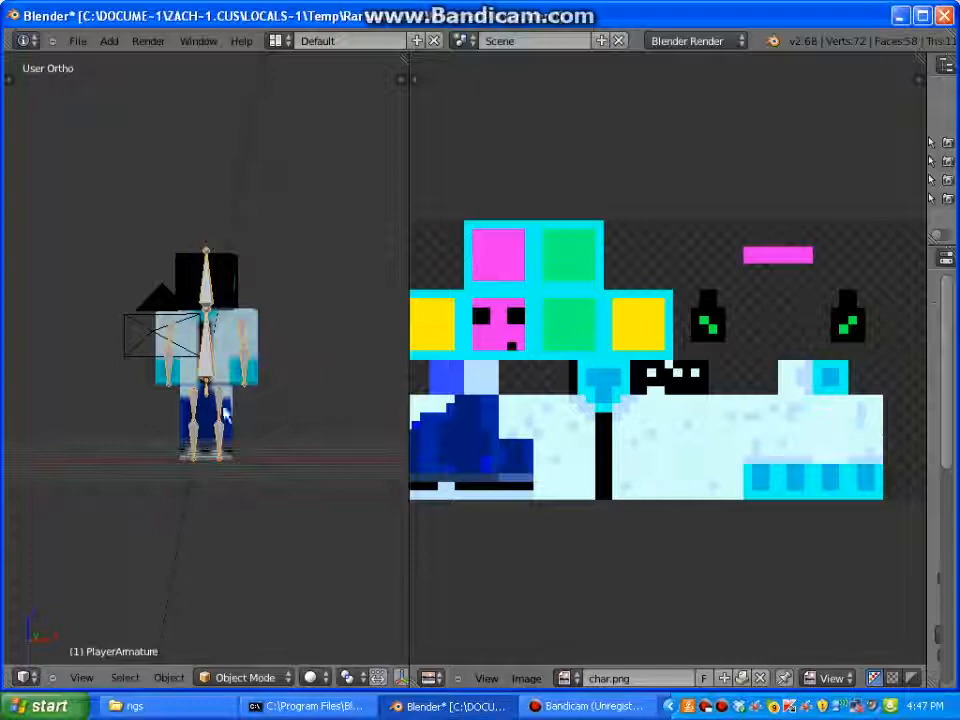
scroll(224, 412, up, 2)
middle_drag(224, 412, 240, 443)
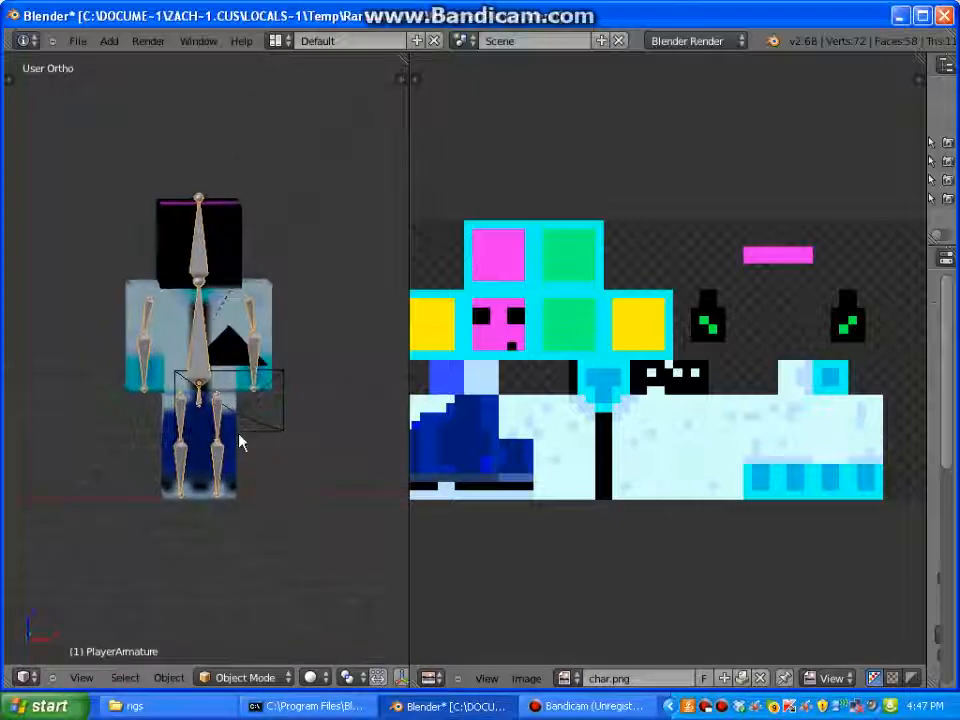
click(524, 678)
click(547, 641)
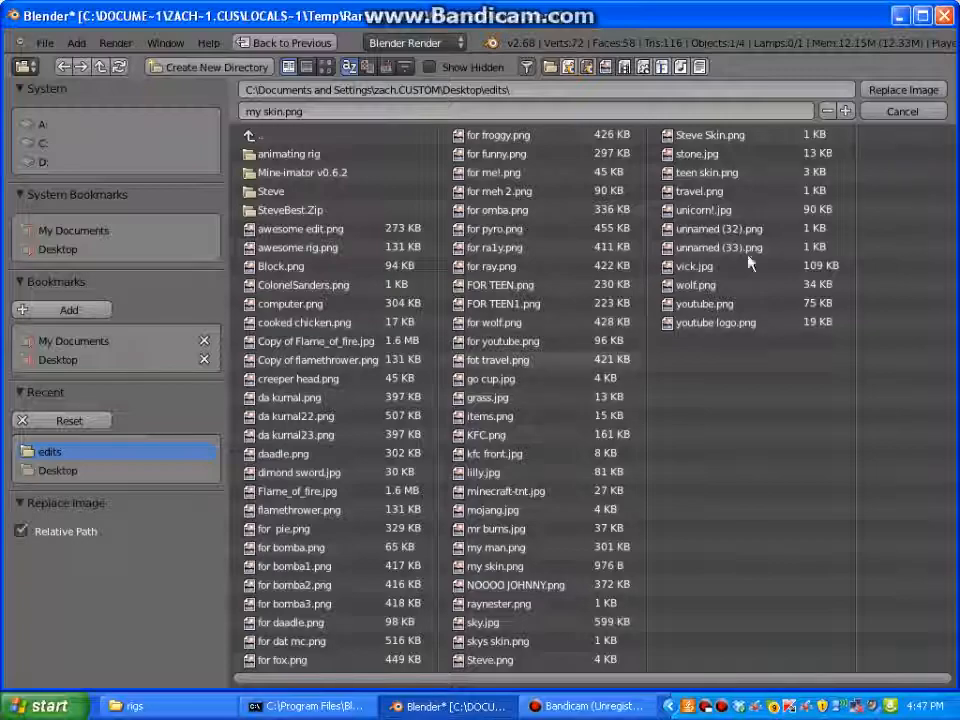
click(915, 112)
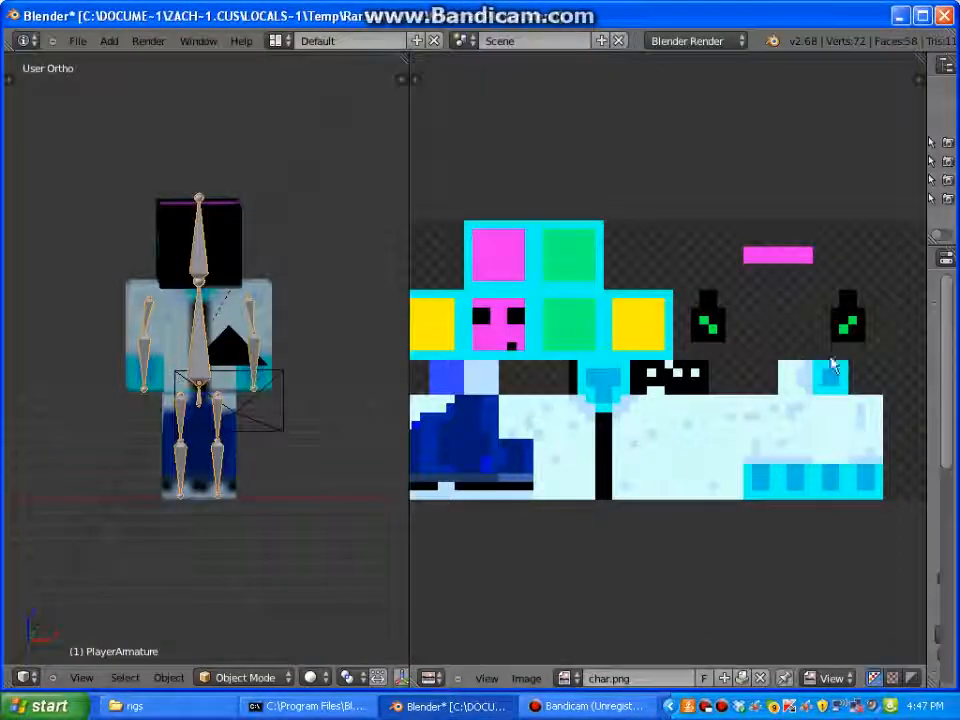
scroll(220, 497, up, 1)
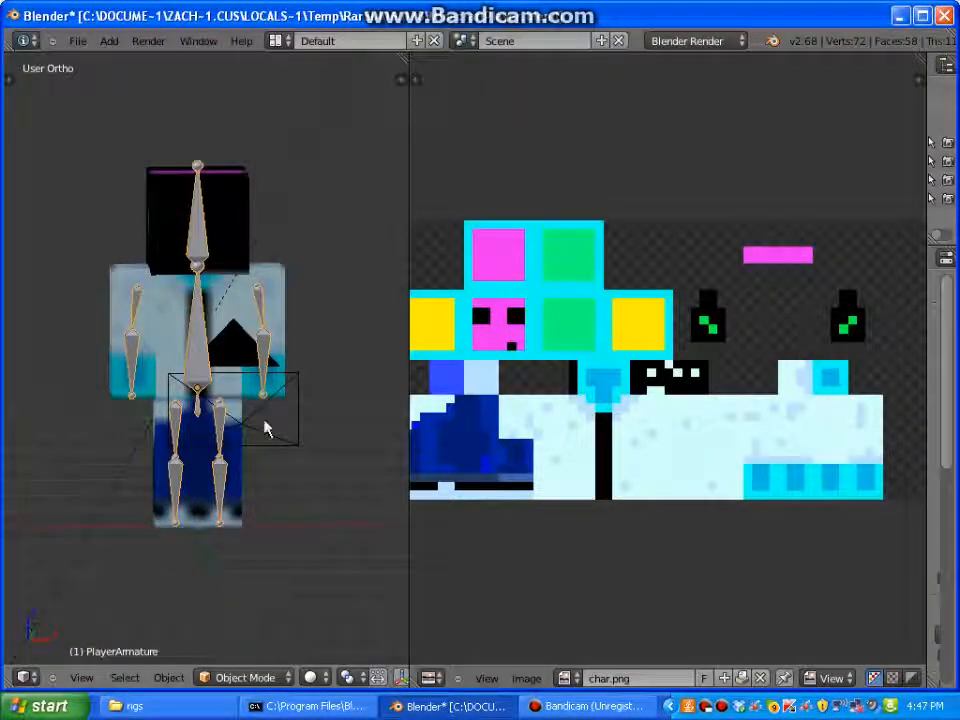
right_drag(268, 360, 250, 383)
right_click(280, 355)
right_click(275, 357)
middle_drag(272, 358, 306, 313)
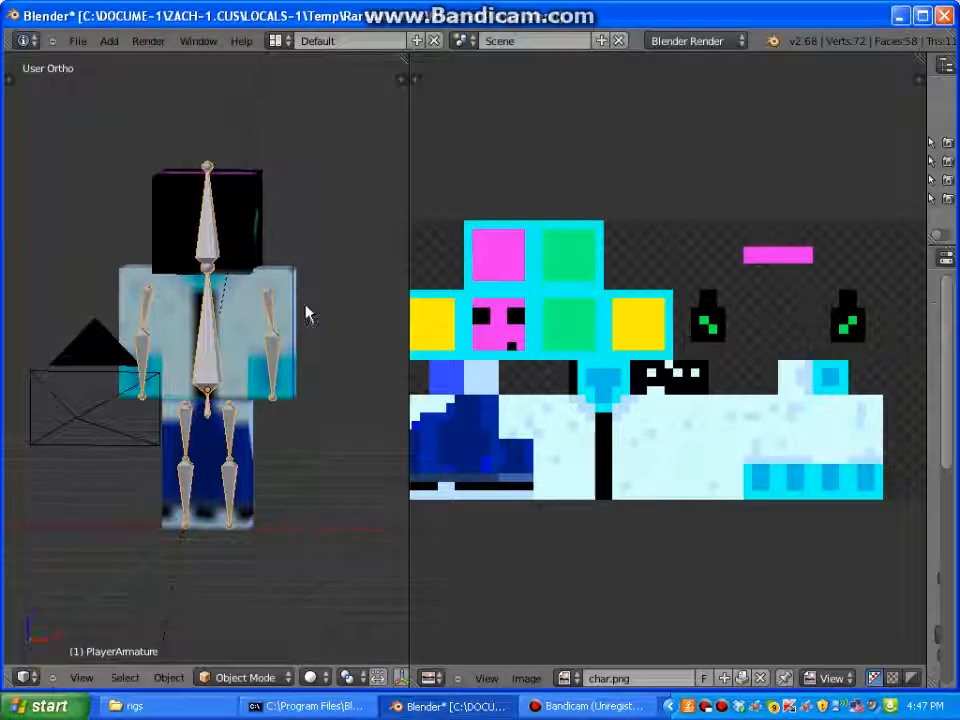
click(312, 677)
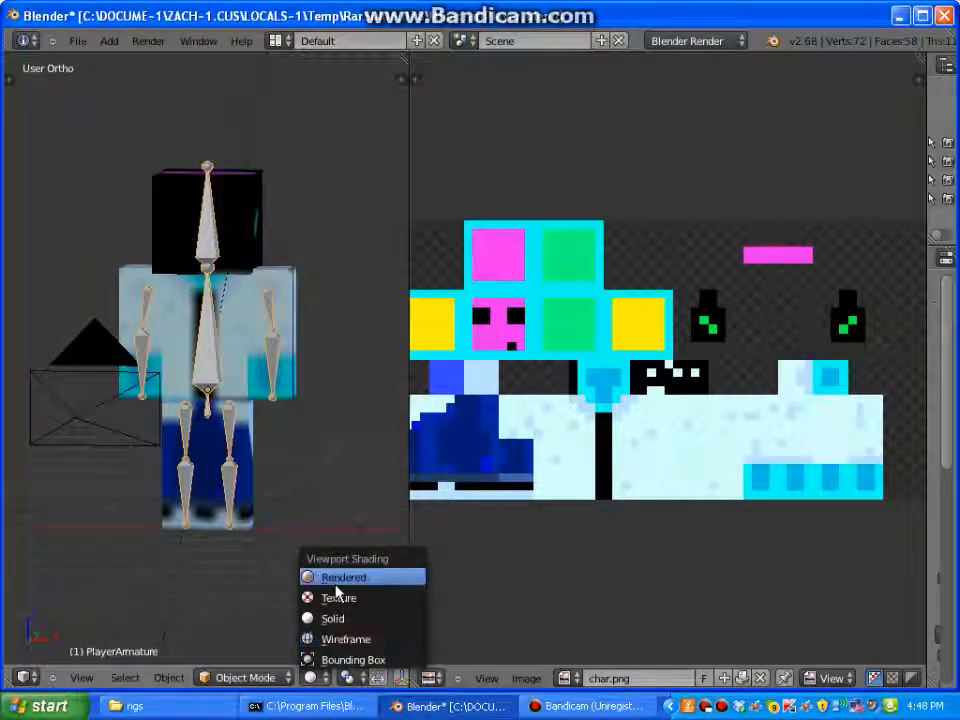
click(336, 617)
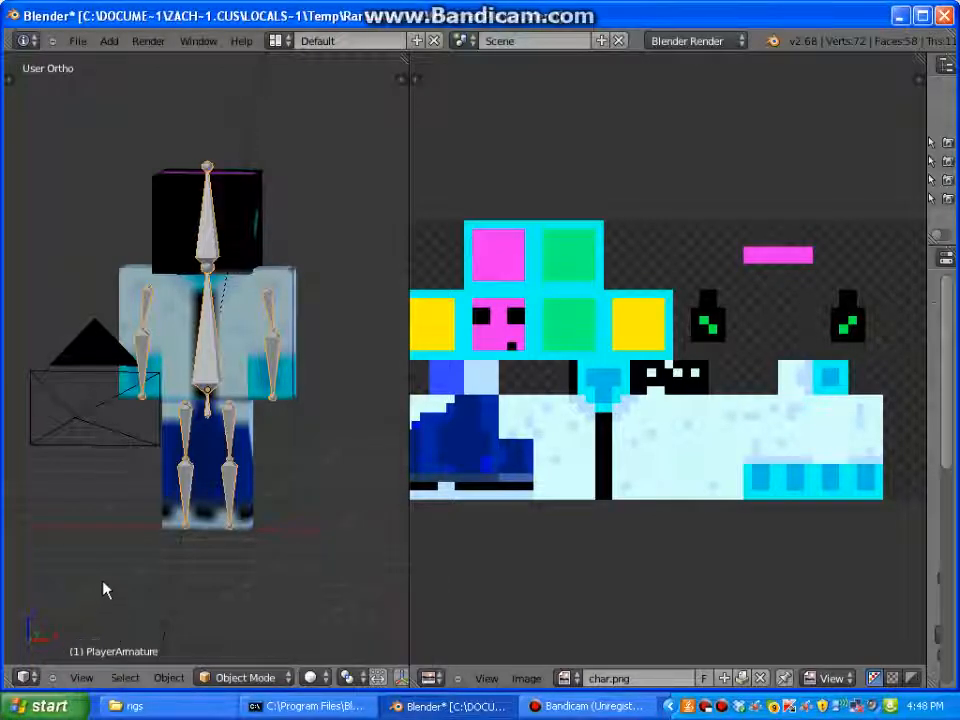
Switch the player armature to Pose Mode and slightly rotate the lower left arm bone.
click(228, 683)
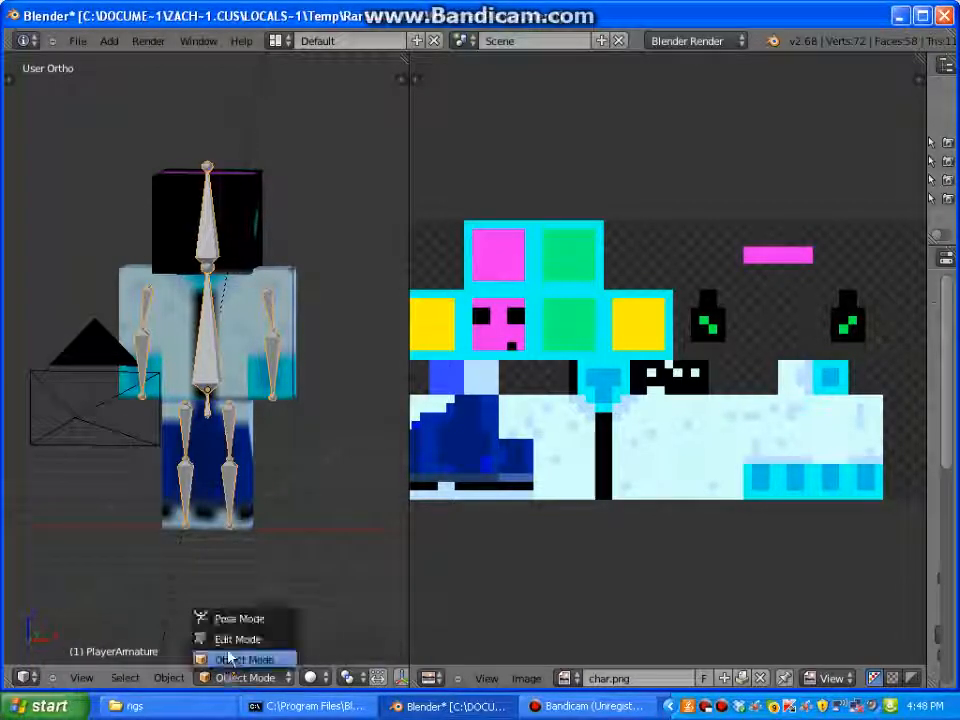
click(220, 619)
right_click(276, 355)
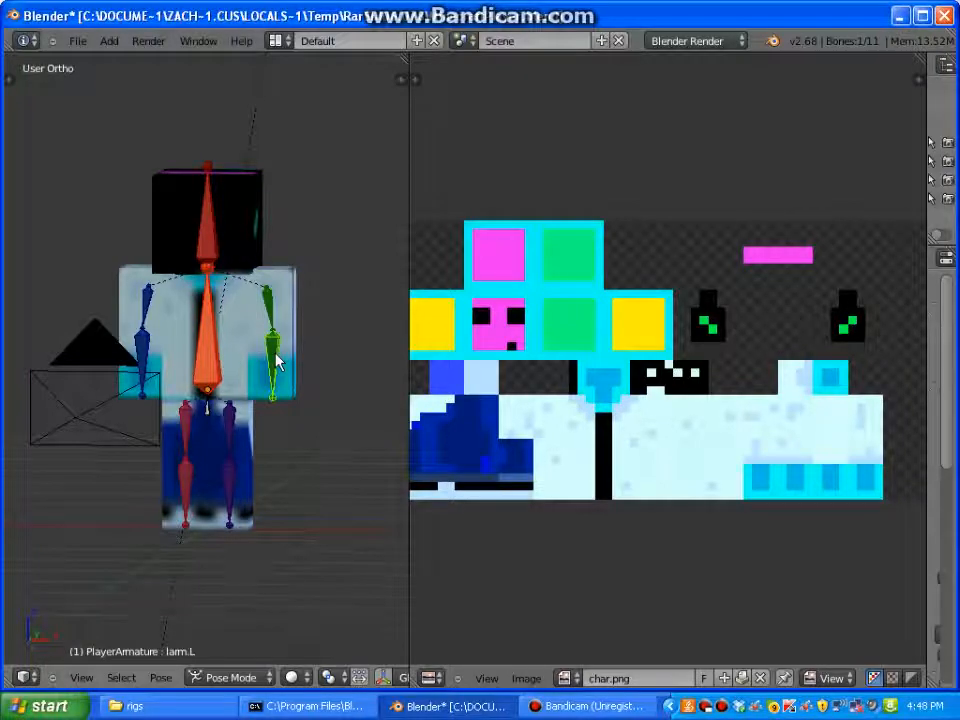
key(r)
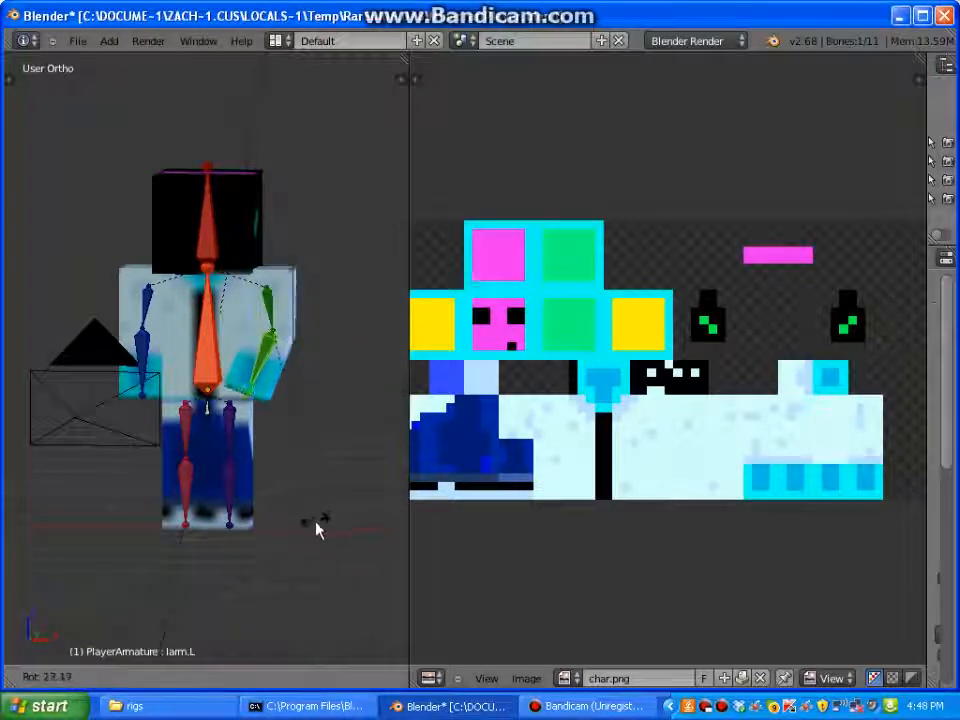
click(352, 554)
Rotate the lower left leg bone outward and tilt the head bone toward the character's right side.
right_click(236, 505)
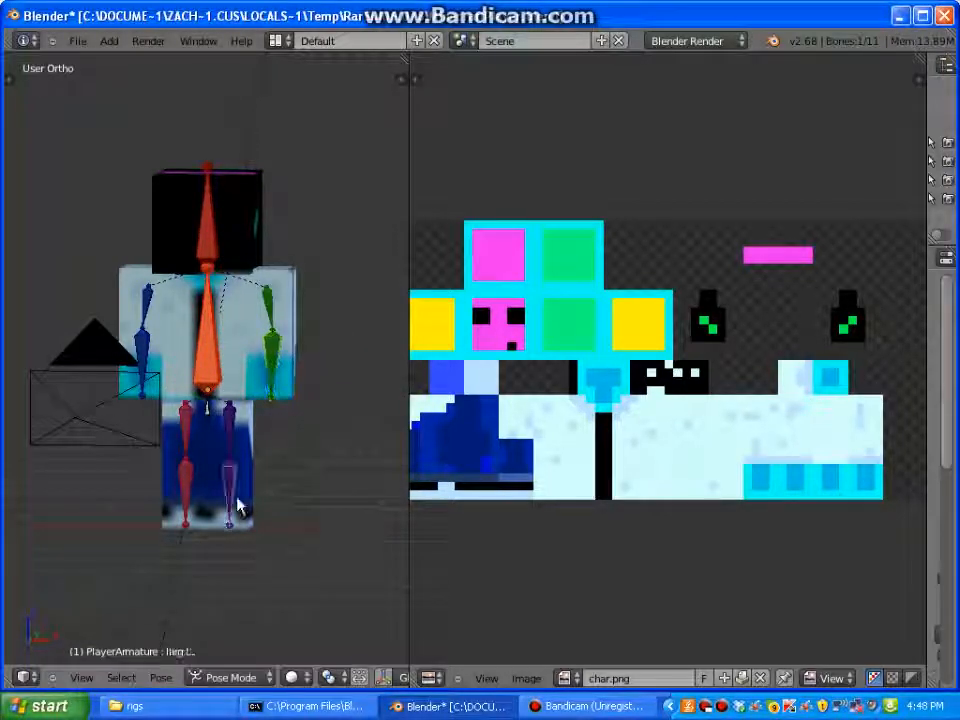
key(r)
click(506, 641)
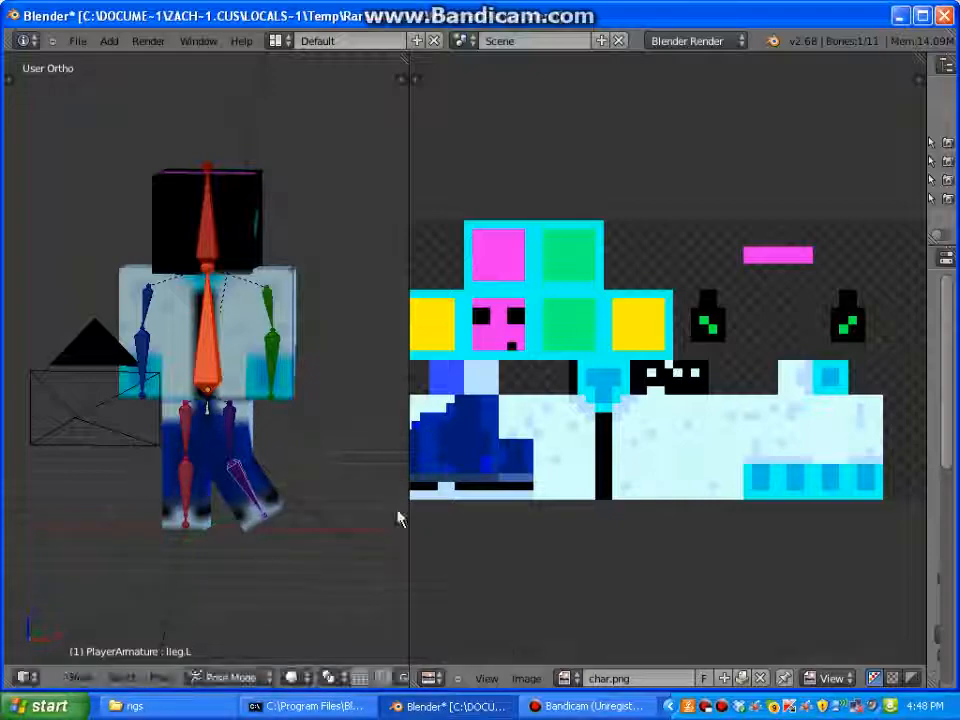
right_click(222, 212)
key(r)
click(212, 258)
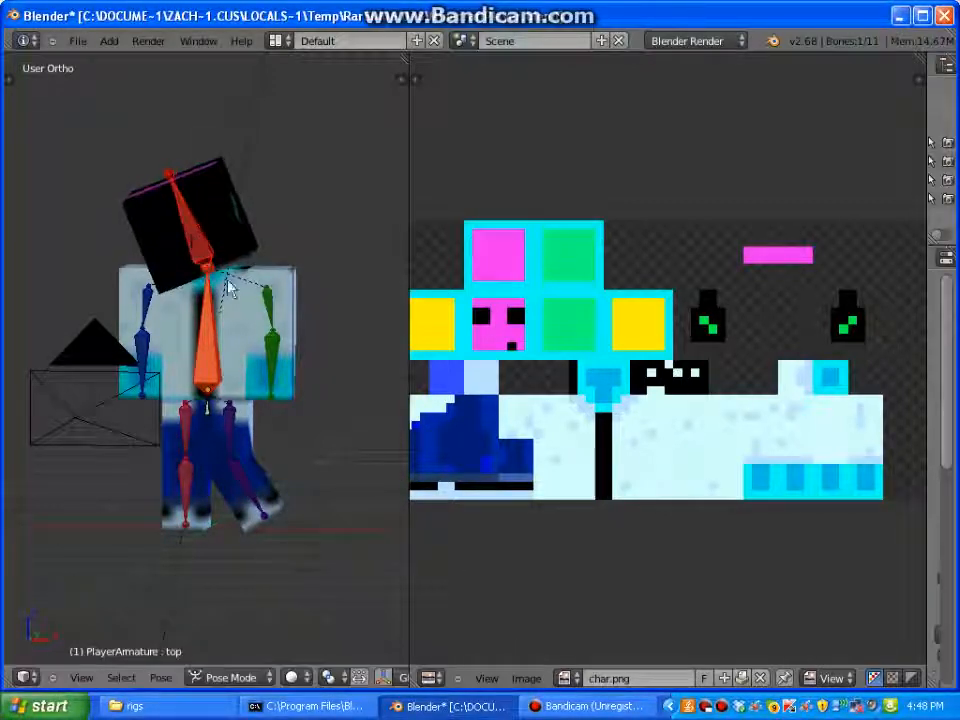
Rotate the upper left arm bone out to roughly horizontal and bend the lower left arm bone upward.
right_click(280, 308)
key(g)
click(291, 293)
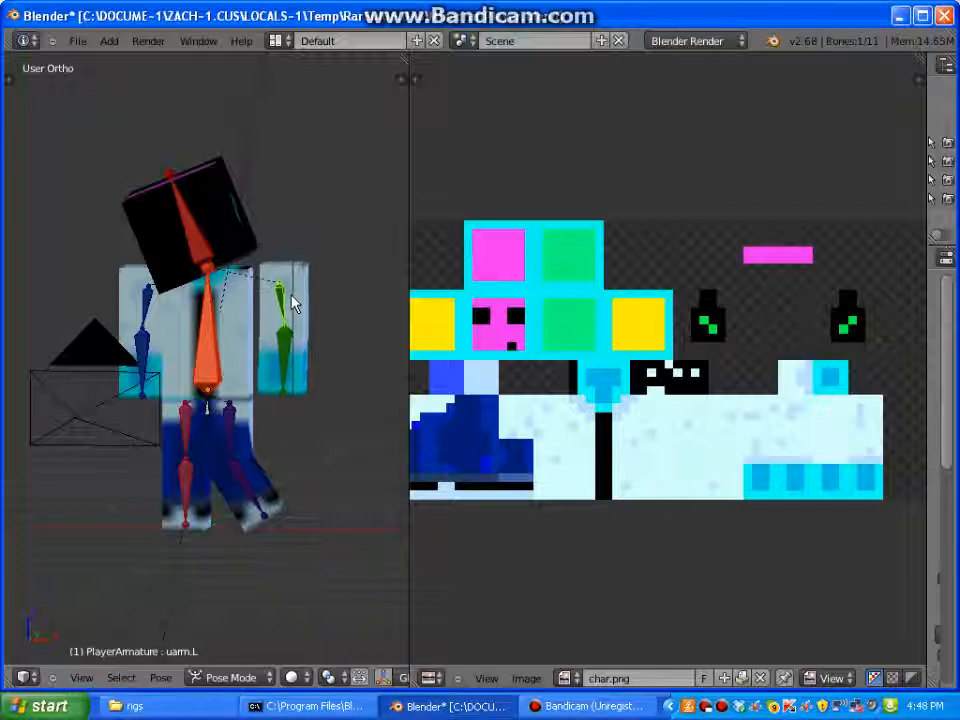
key(ctrl+z)
key(r)
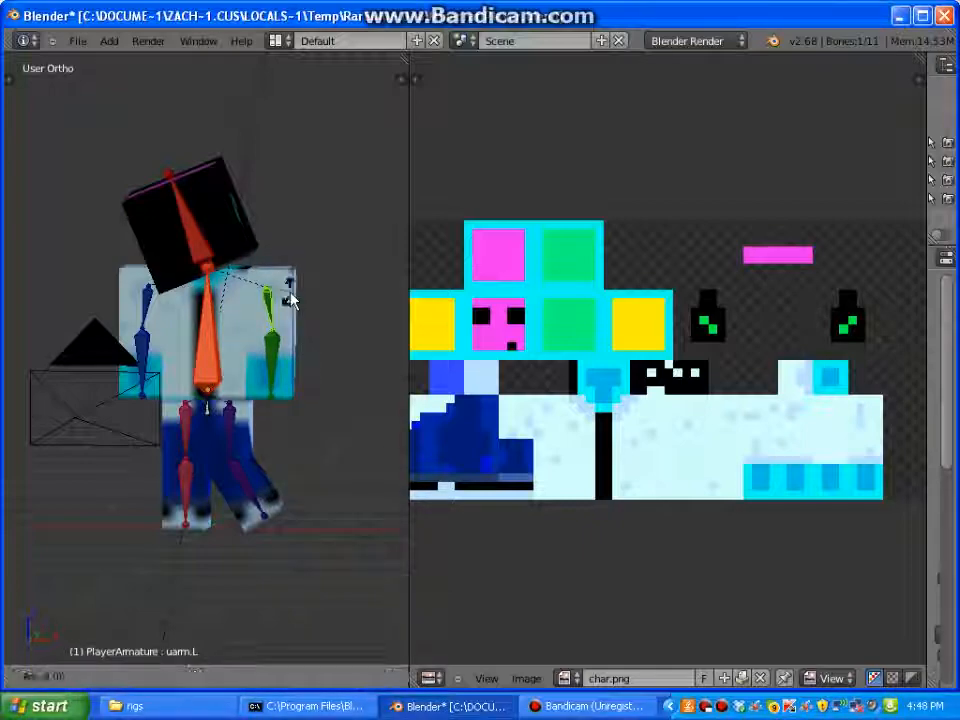
click(358, 298)
mouse_move(358, 298)
right_down()
mouse_move(358, 272)
mouse_move(355, 283)
right_up()
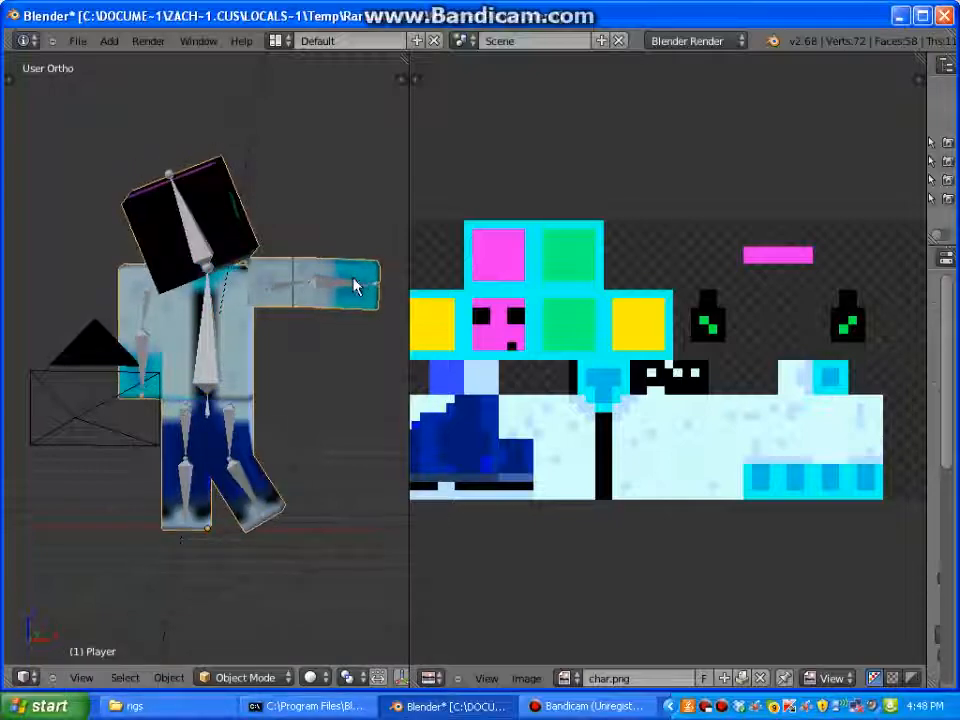
right_click(355, 276)
key(r)
click(320, 223)
Rotate the upper right arm bone out to roughly horizontal and bend the lower right arm upward to mirror the left.
right_click(153, 318)
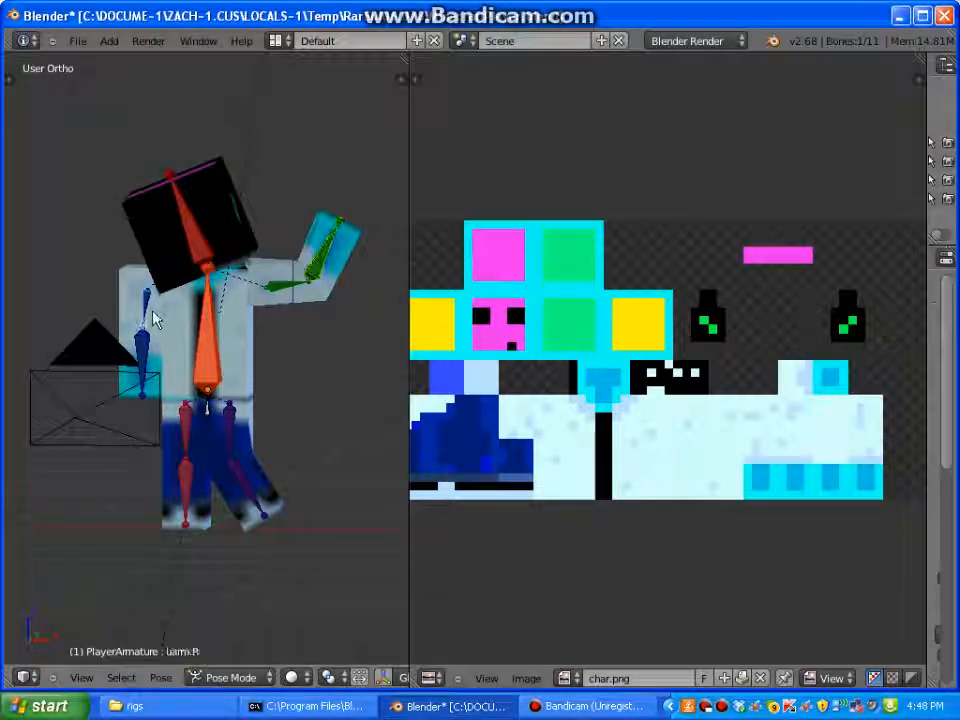
key(r)
right_click(34, 326)
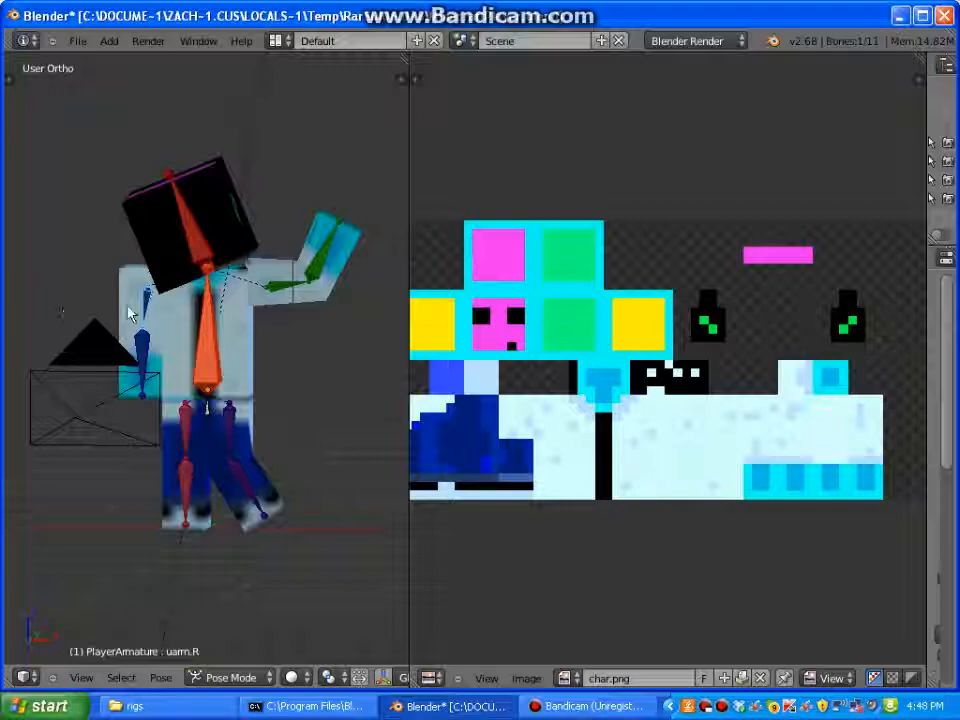
key(r)
click(66, 210)
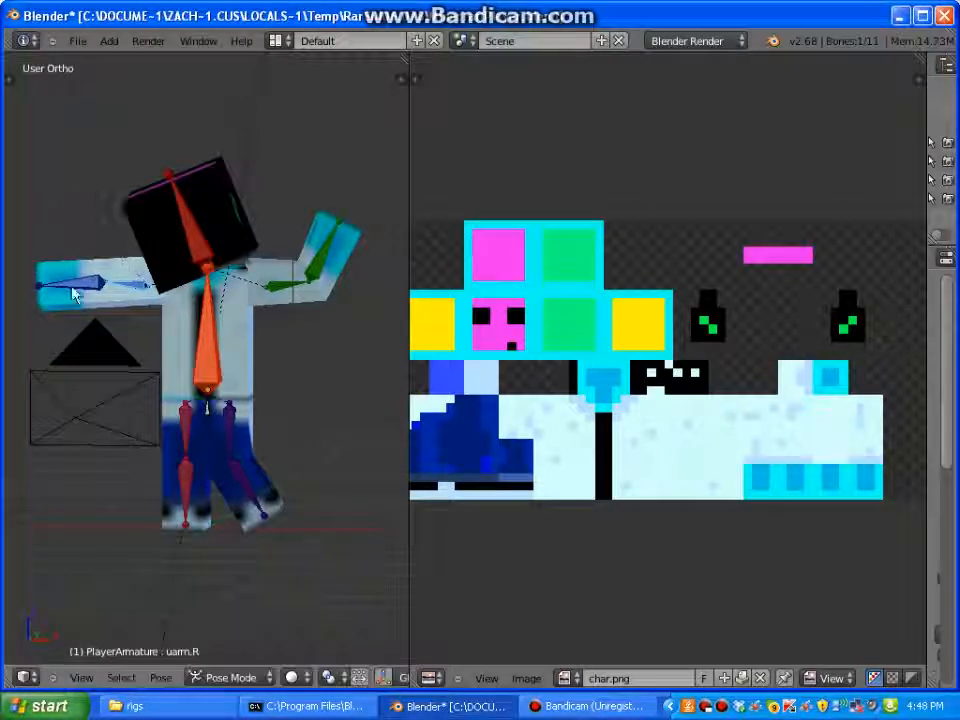
right_click(60, 222)
key(r)
click(80, 221)
scroll(200, 330, down, 2)
scroll(200, 330, up, 1)
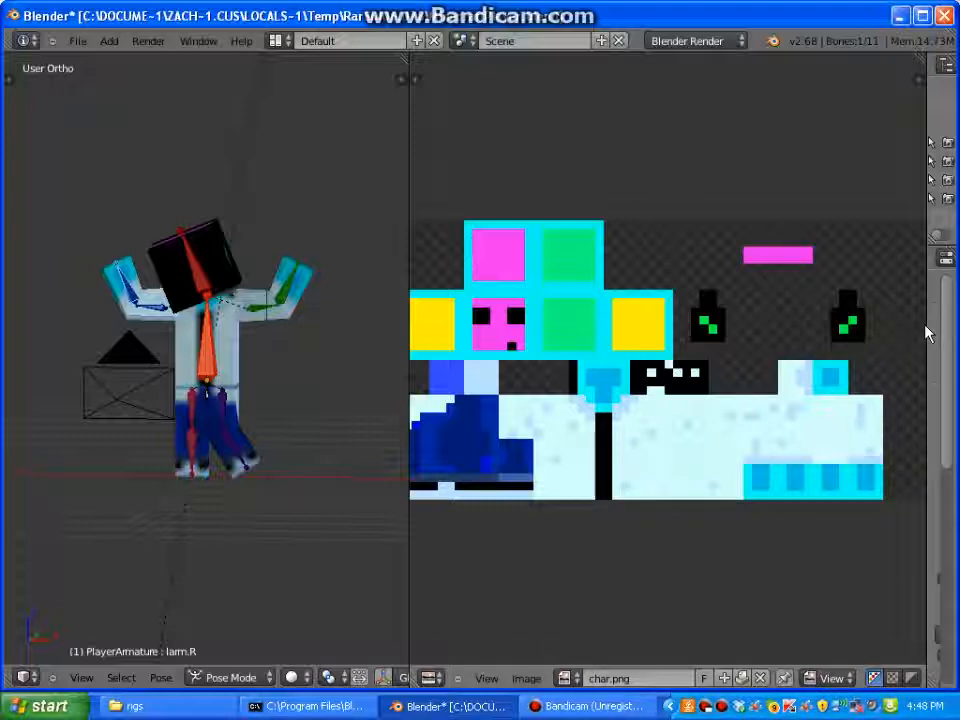
Enlarge the properties area, render a still of the posed character, and switch the result area back to the 3D View.
drag(926, 324, 440, 324)
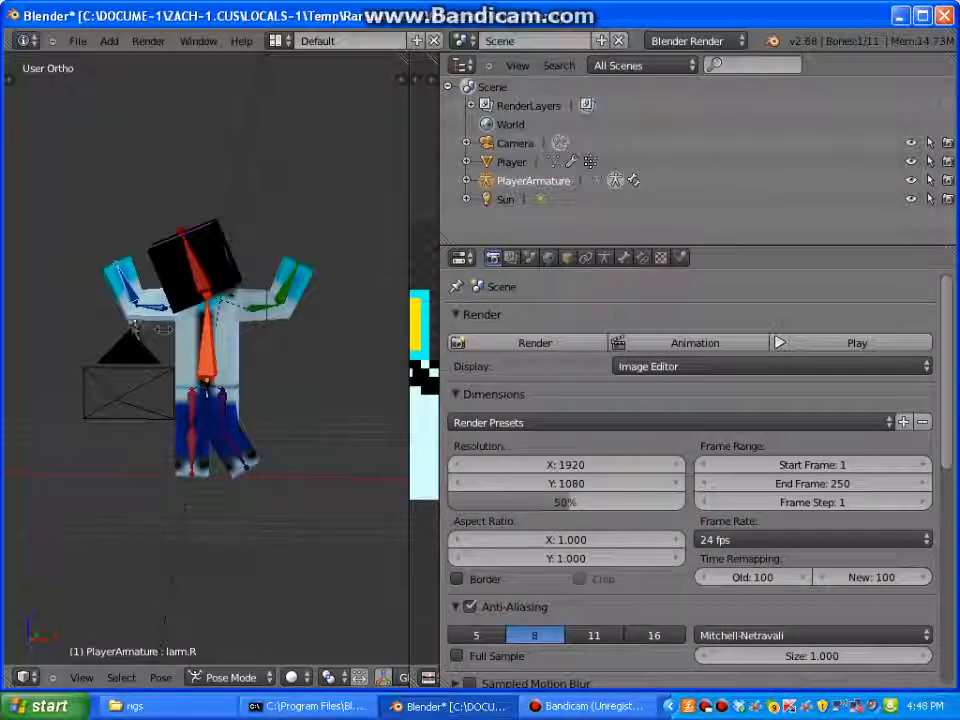
click(520, 345)
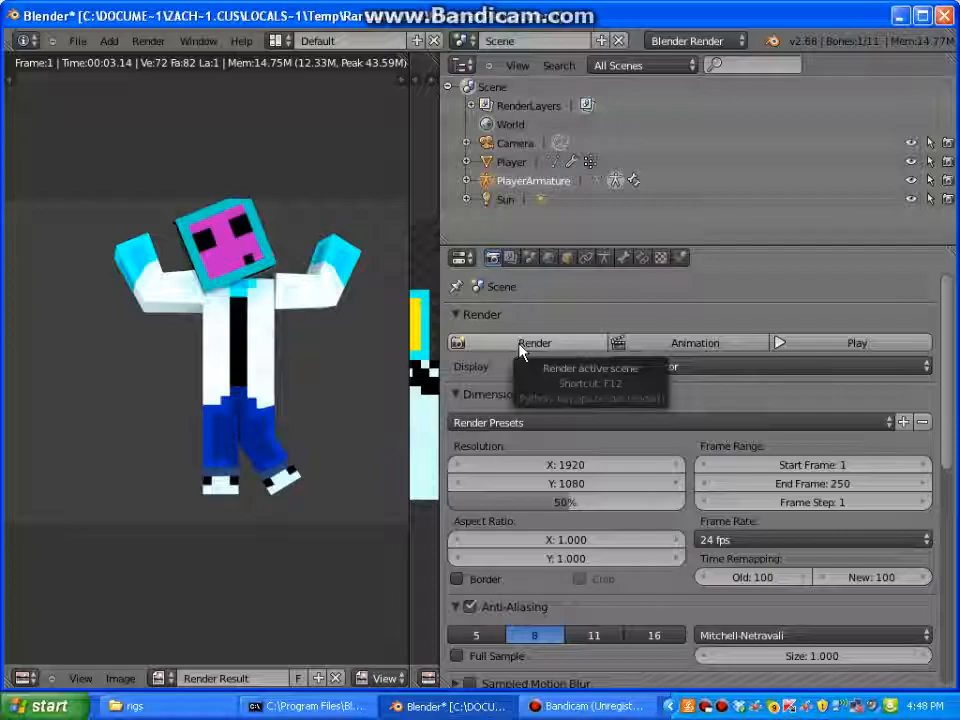
click(253, 343)
scroll(253, 343, down, 1)
click(255, 343)
click(24, 678)
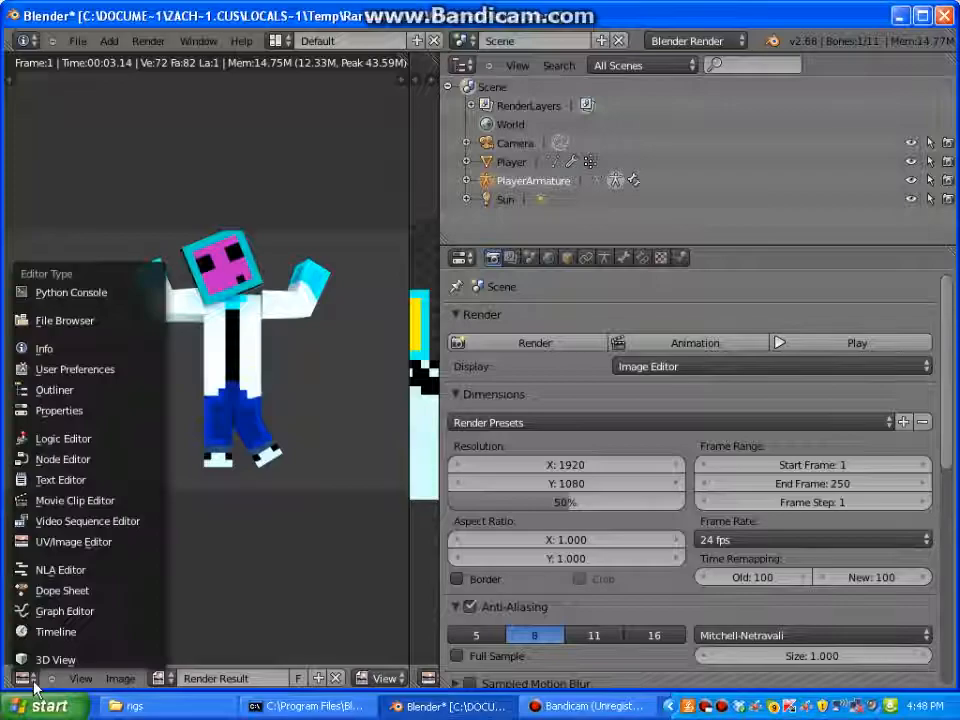
click(50, 659)
click(379, 437)
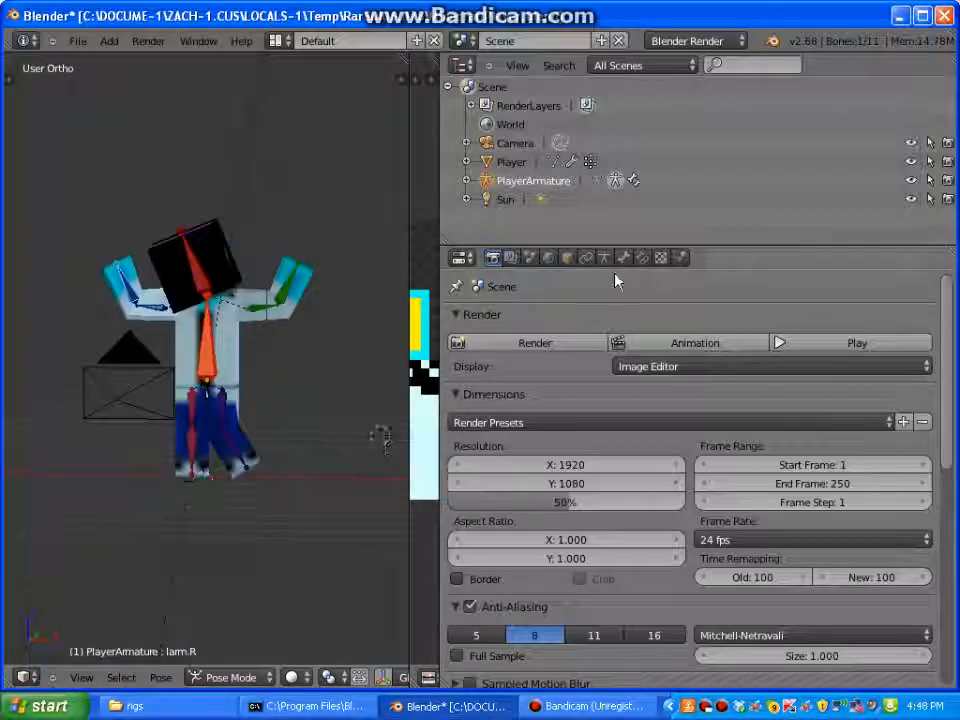
Set the world's horizon color to bright green and leave Blend Sky off.
click(548, 257)
scroll(540, 440, down, 2)
scroll(540, 440, down, 1)
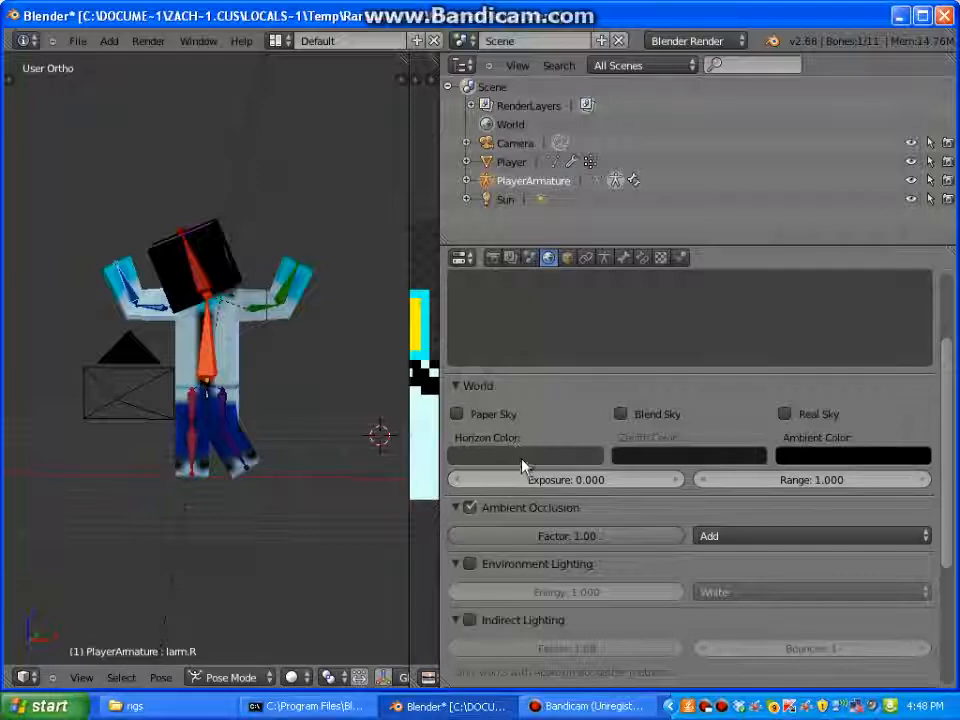
click(524, 455)
drag(557, 291, 592, 175)
drag(608, 305, 607, 212)
click(543, 256)
drag(481, 247, 401, 222)
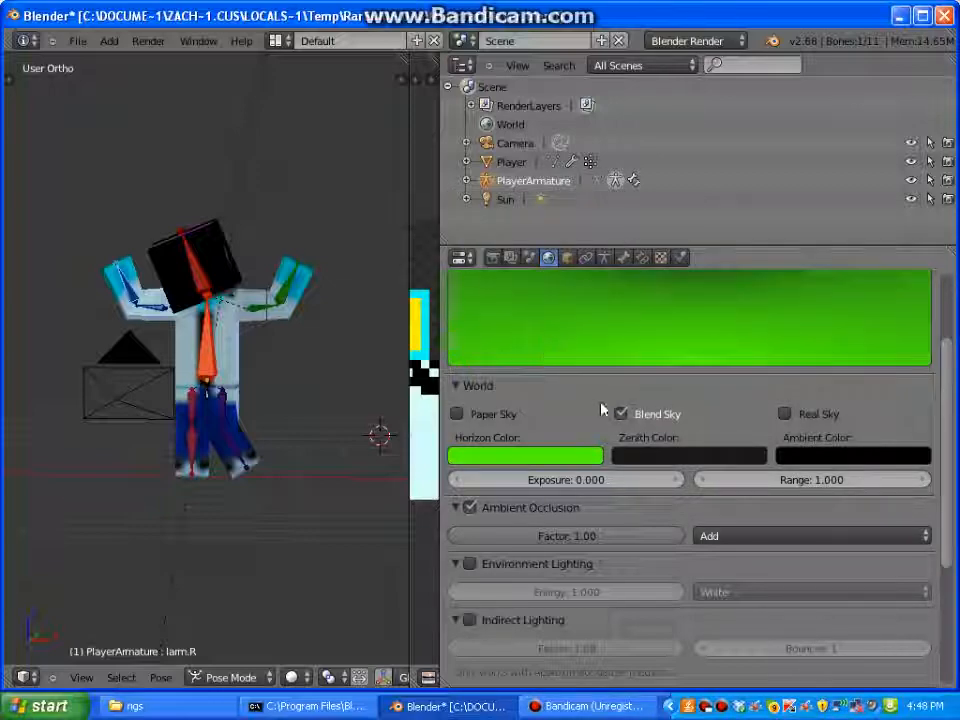
click(620, 413)
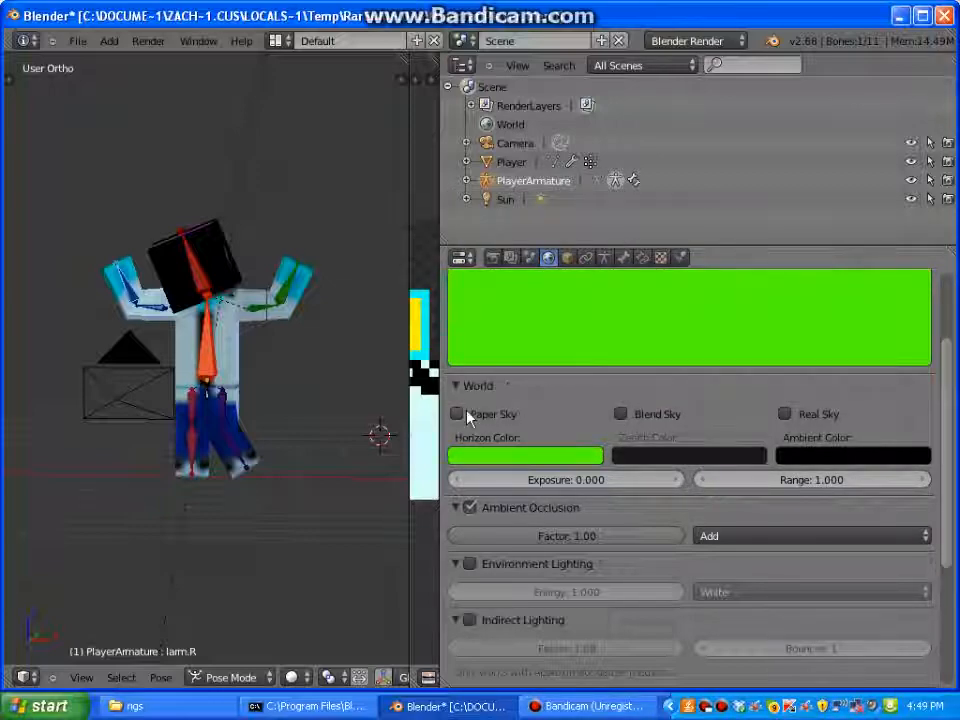
Render the posed character against the green background and return the result area to the 3D View.
click(497, 262)
click(506, 350)
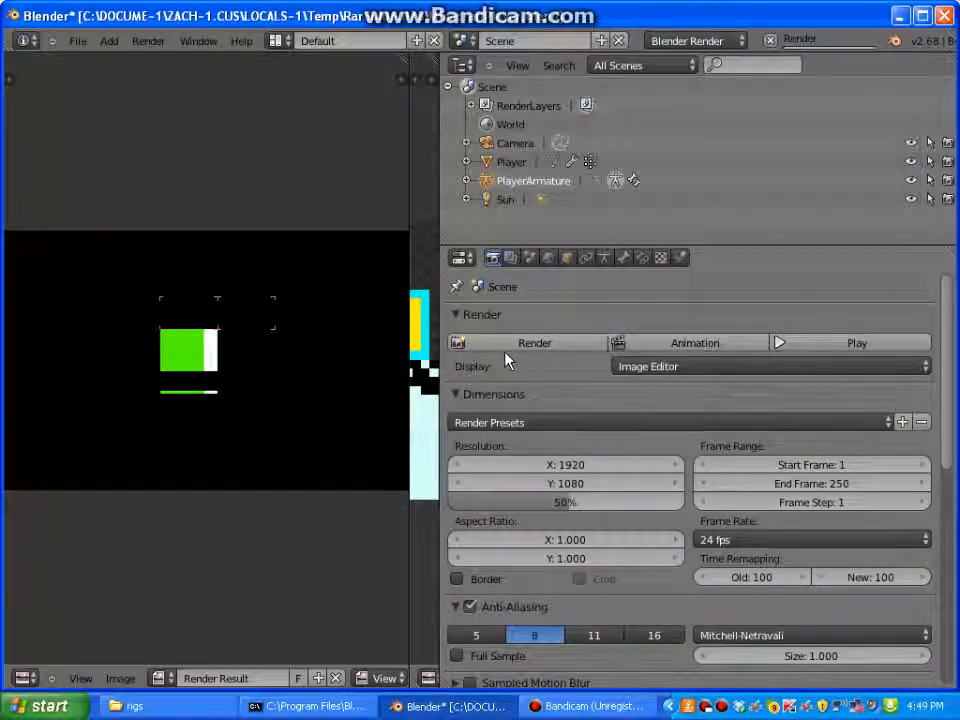
drag(252, 478, 14, 371)
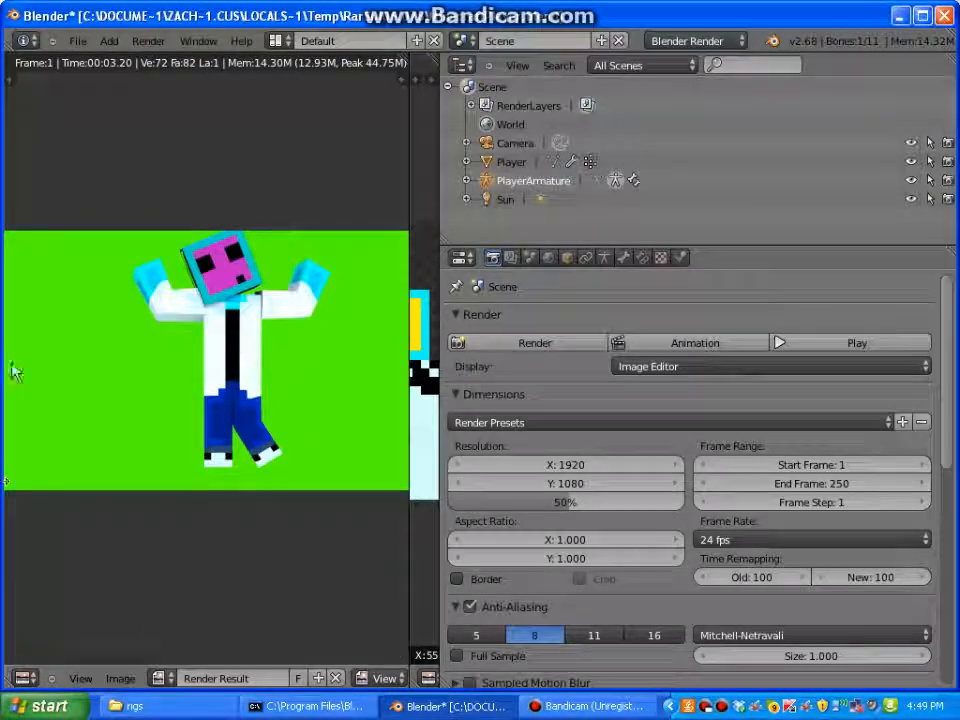
click(24, 678)
click(50, 658)
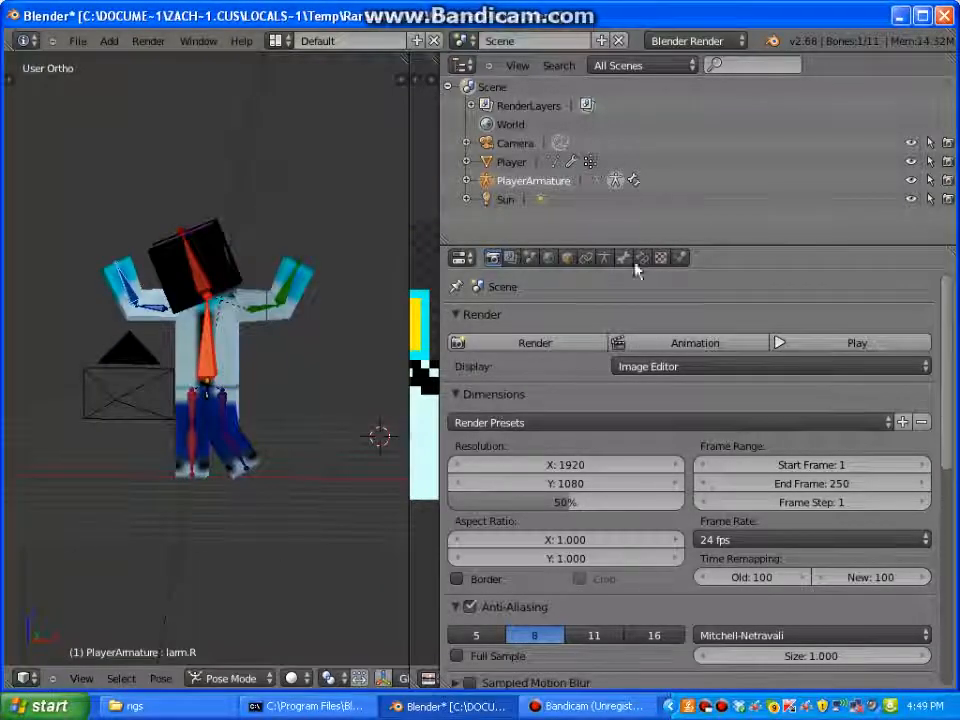
Change the world's horizon color to white.
click(548, 258)
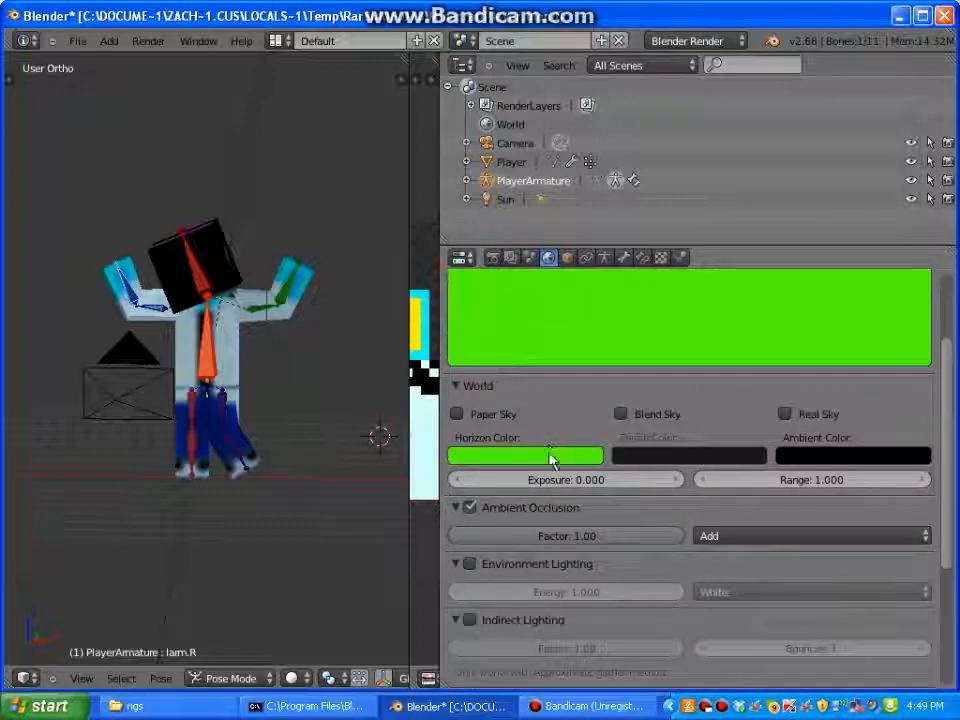
click(551, 452)
click(524, 283)
drag(527, 274, 529, 268)
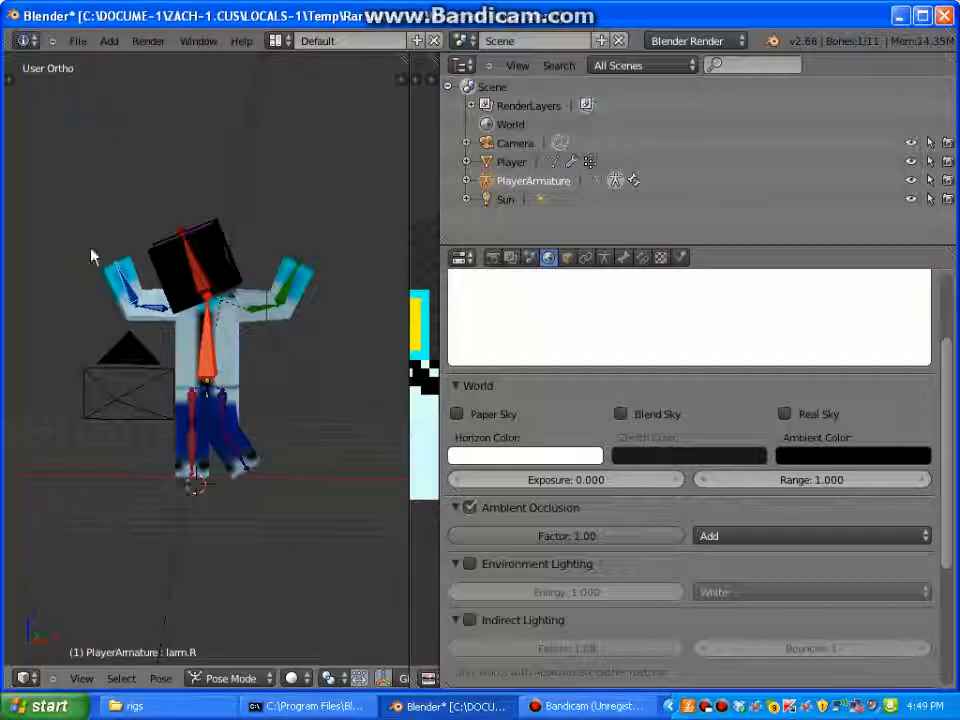
Add a mesh plane under the character and scale it up by a factor of 30 as the ground.
click(122, 43)
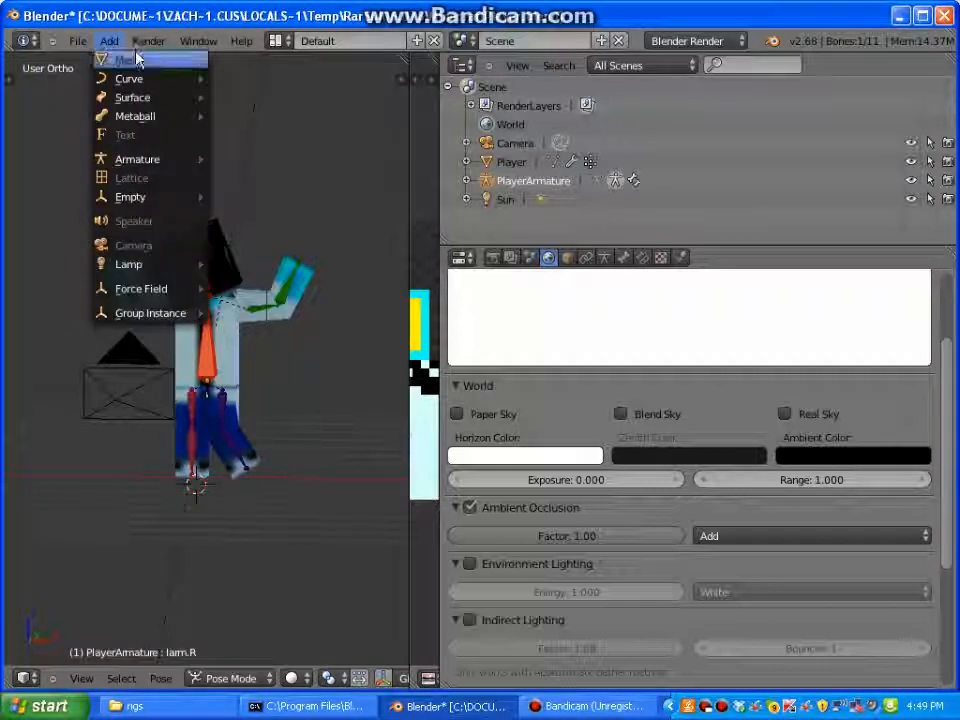
mouse_move(140, 59)
click(218, 60)
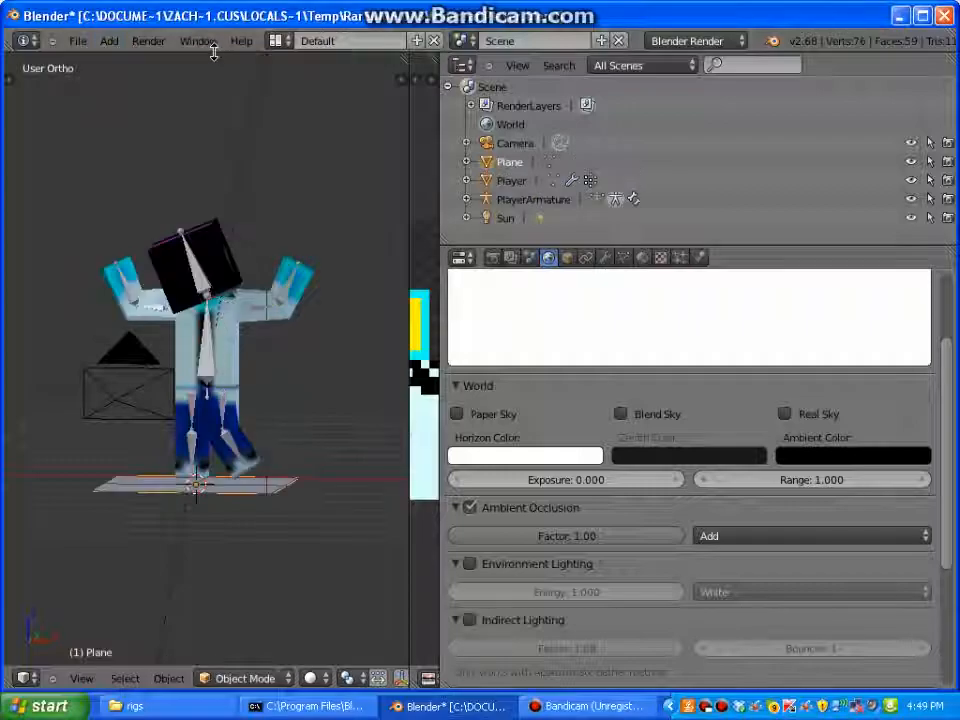
text(s)
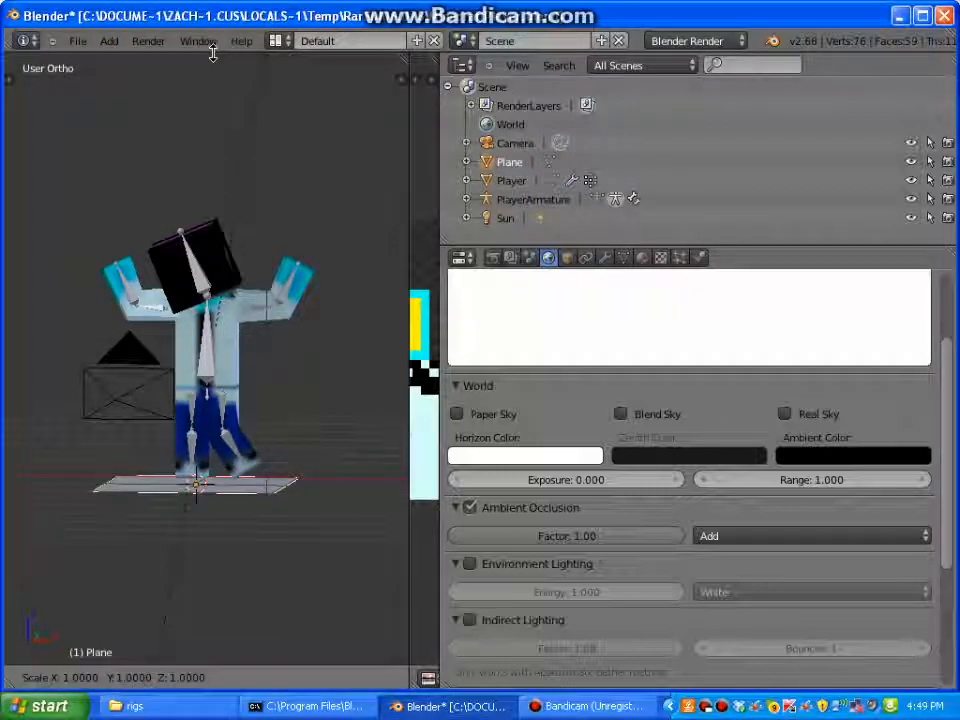
text(30)
key(Return)
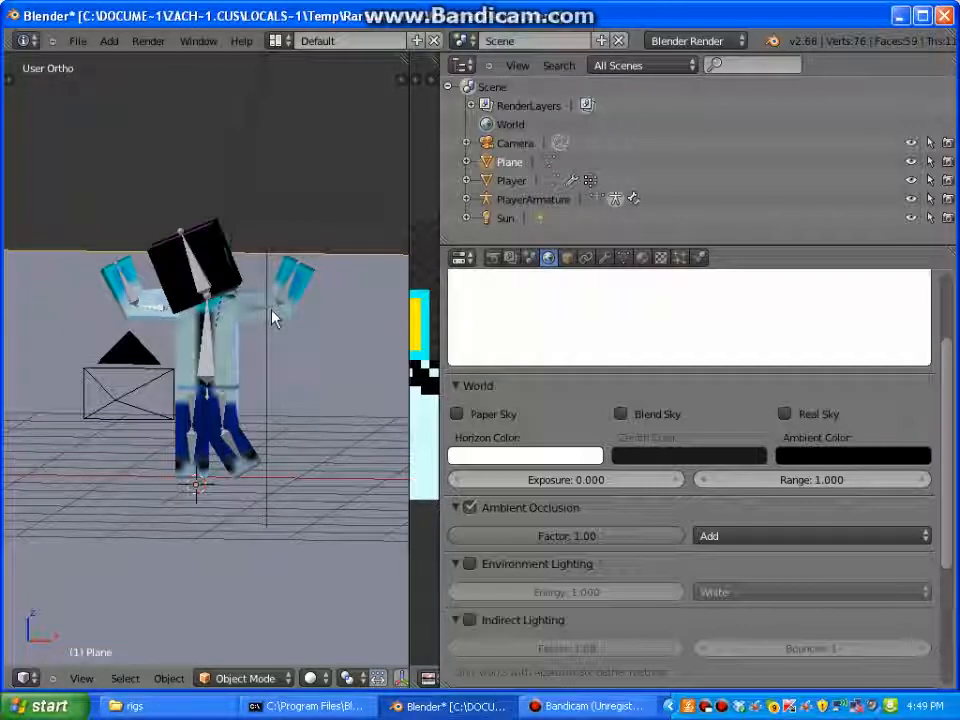
Duplicate the ground plane and place the copy above the original.
key(shift+d)
click(279, 258)
middle_drag(279, 258, 119, 307)
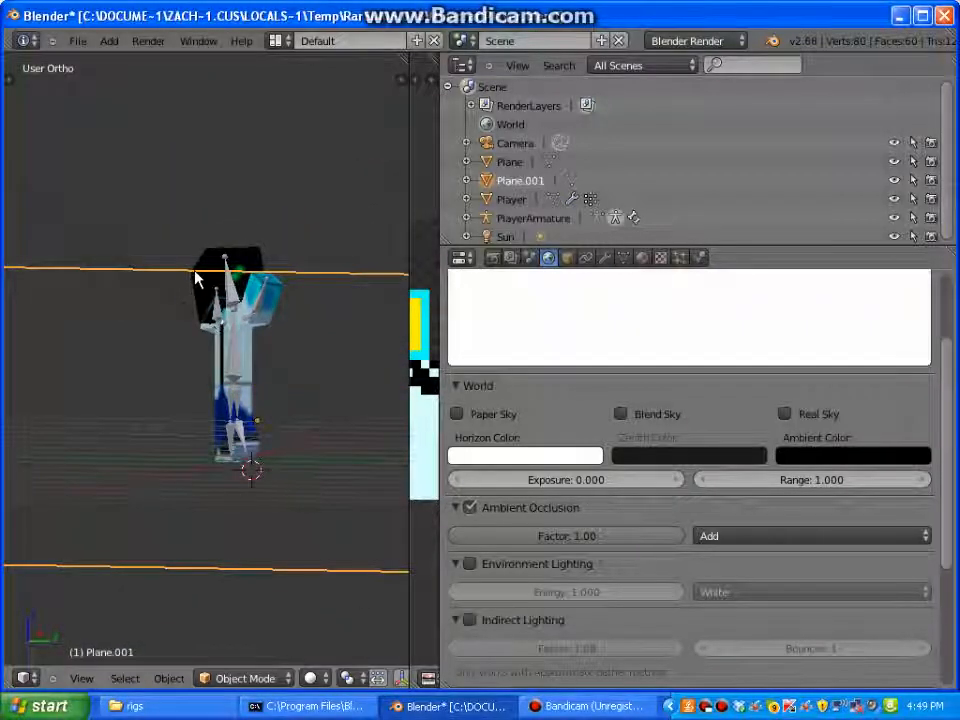
Tilt the duplicated plane slightly, and rotate it 90 degrees about the global X axis to stand it upright as a backdrop.
middle_drag(130, 423, 268, 454)
key(r)
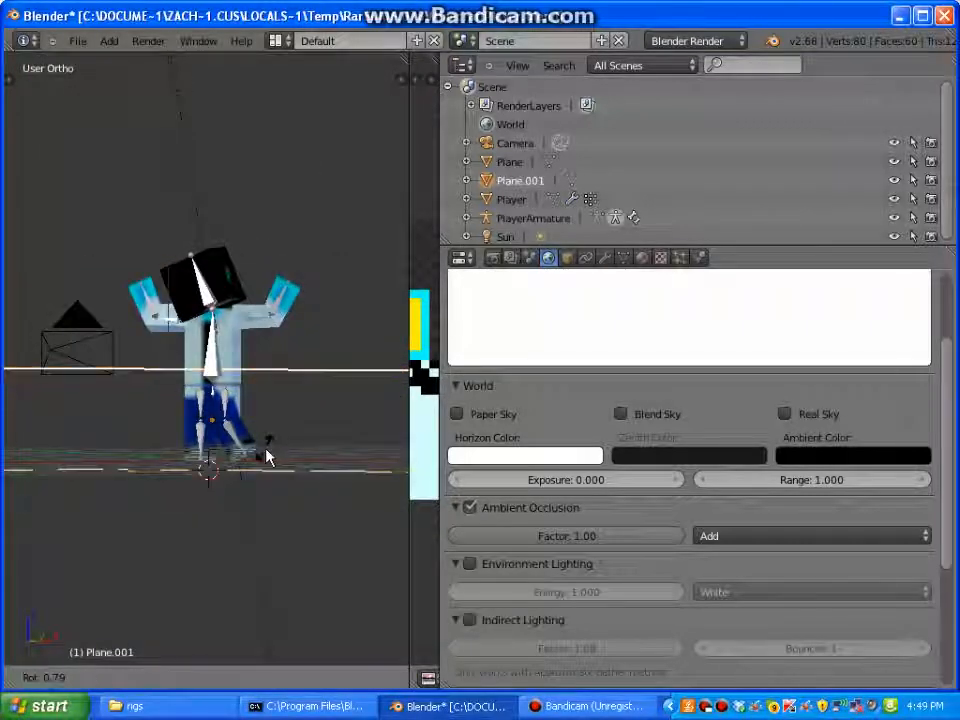
click(265, 458)
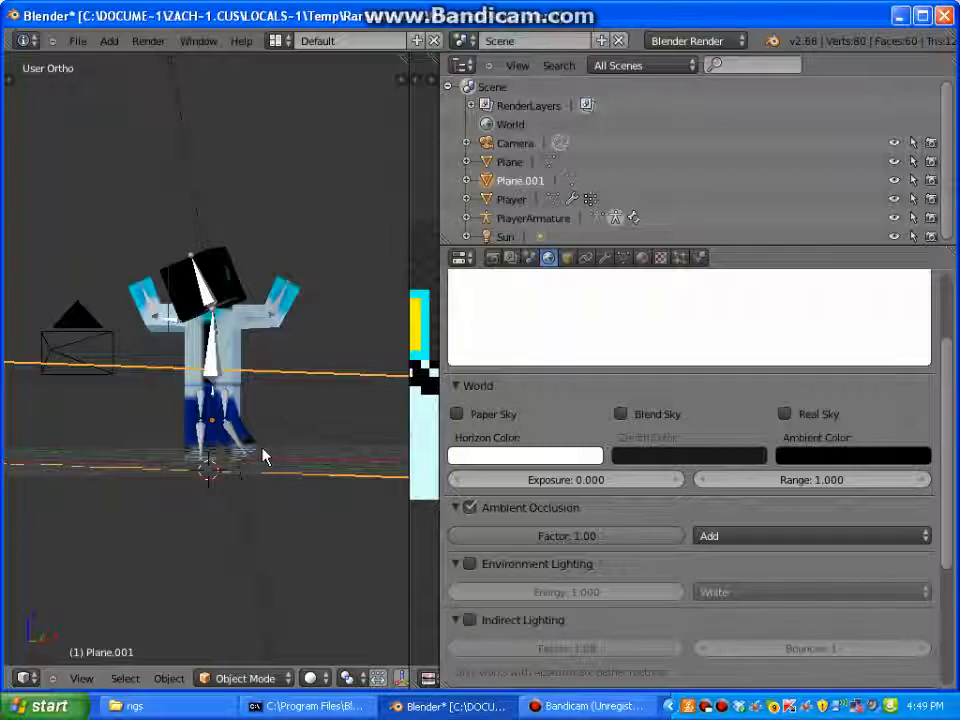
key(r)
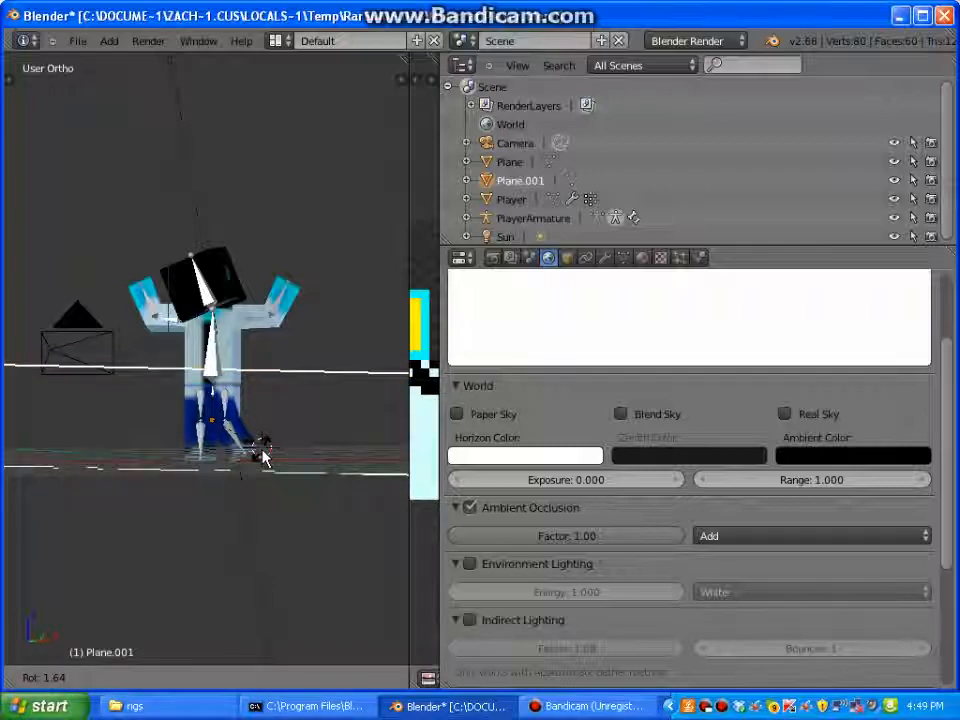
key(x)
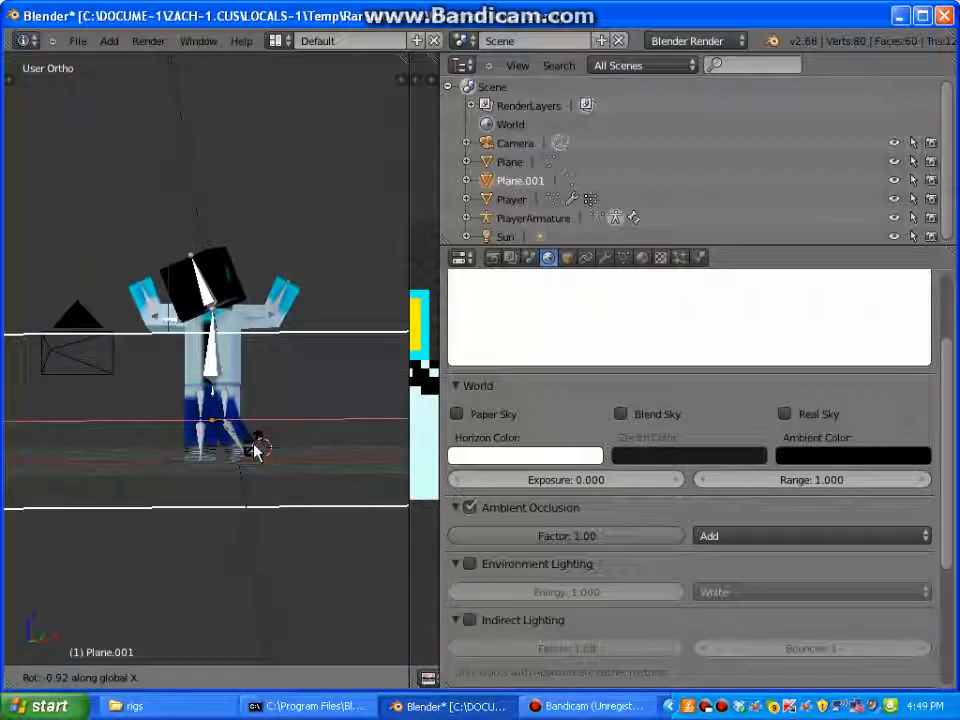
text(90)
key(Return)
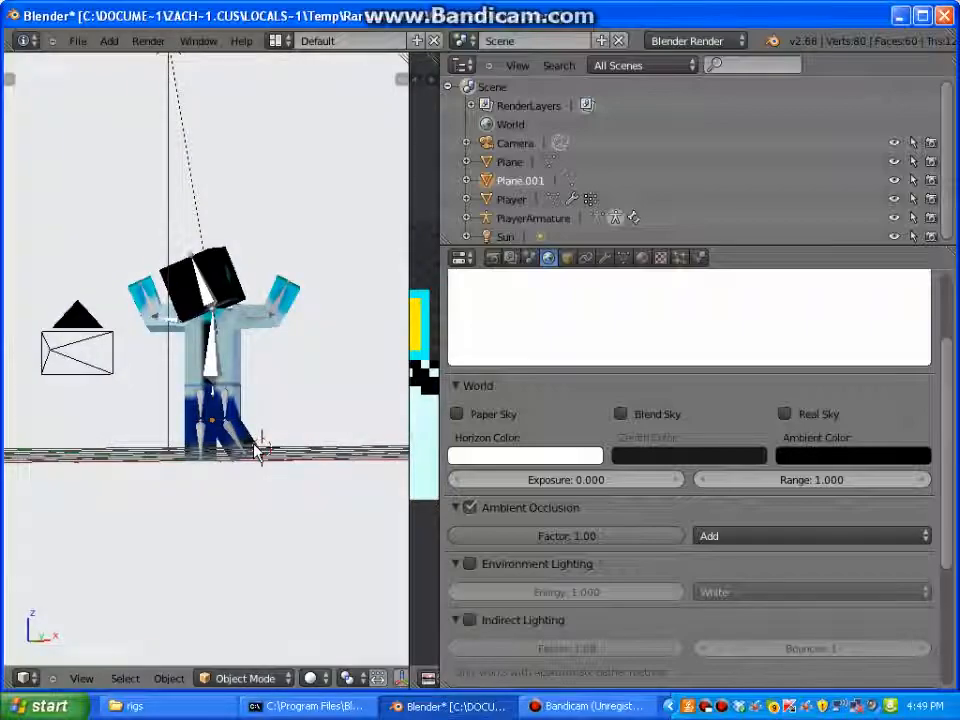
Move the upright backdrop plane along the global Y axis, farther behind the character.
key(KP_0)
right_click(365, 392)
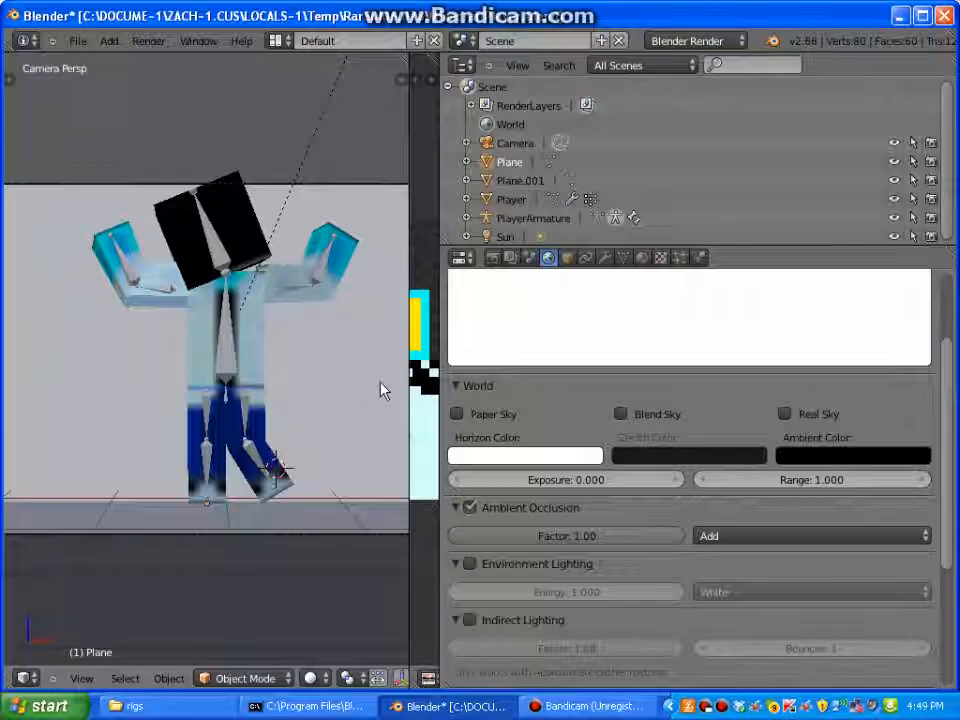
key(KP_1)
middle_drag(324, 380, 176, 401)
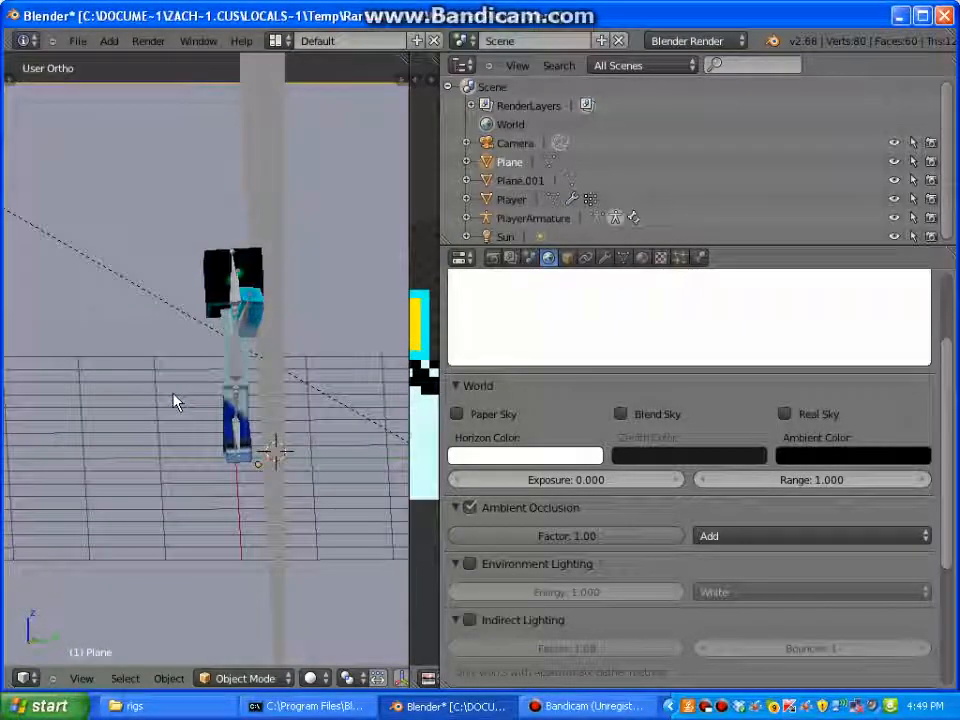
right_click(268, 344)
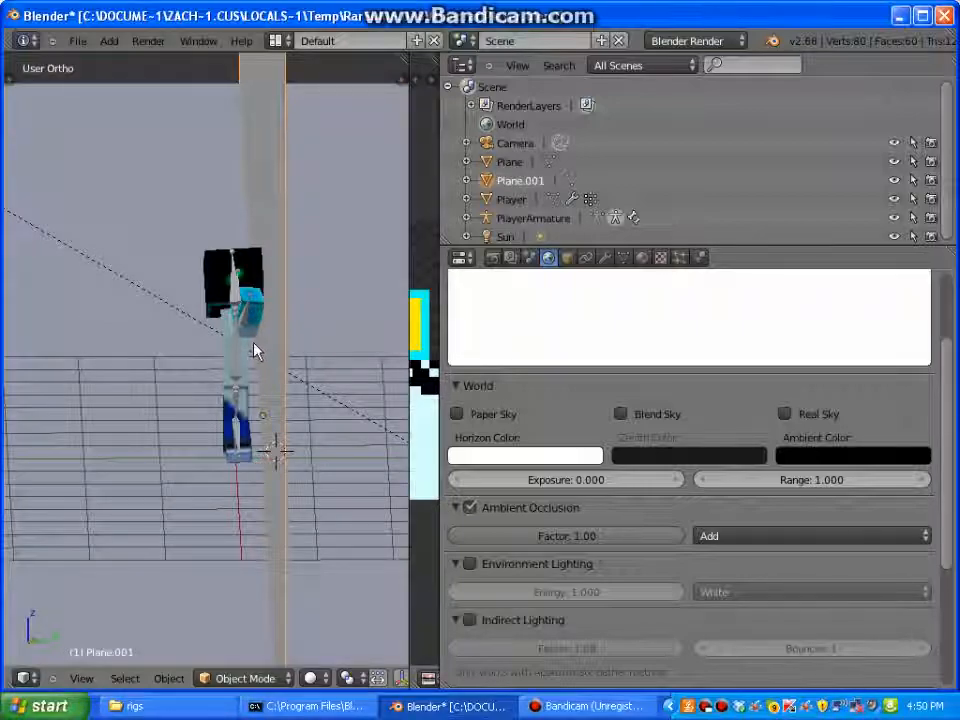
key(g)
key(x)
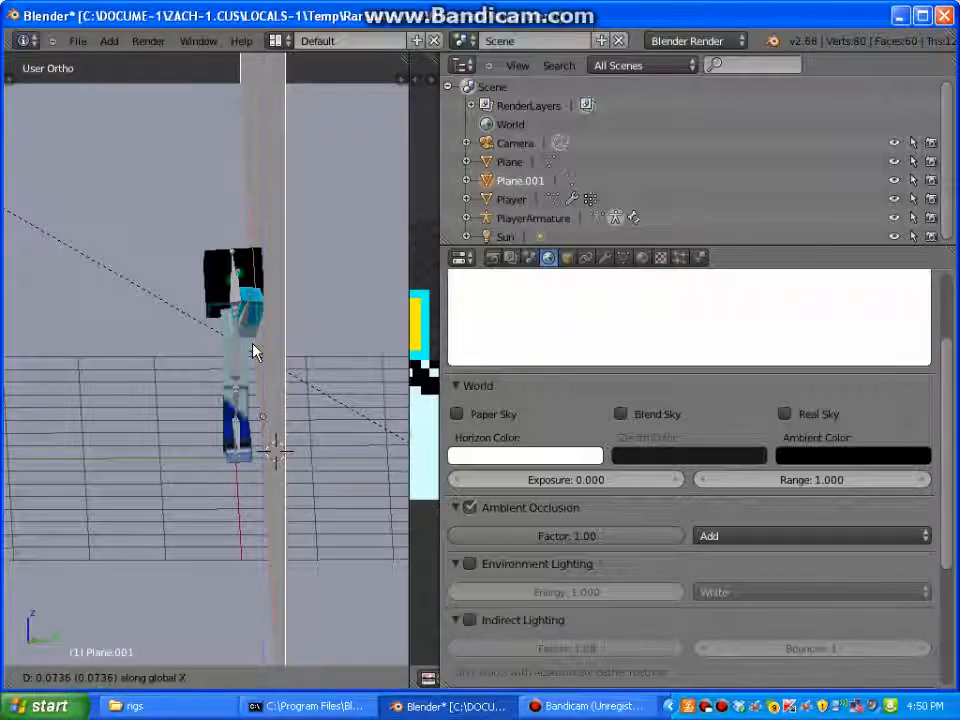
key(y)
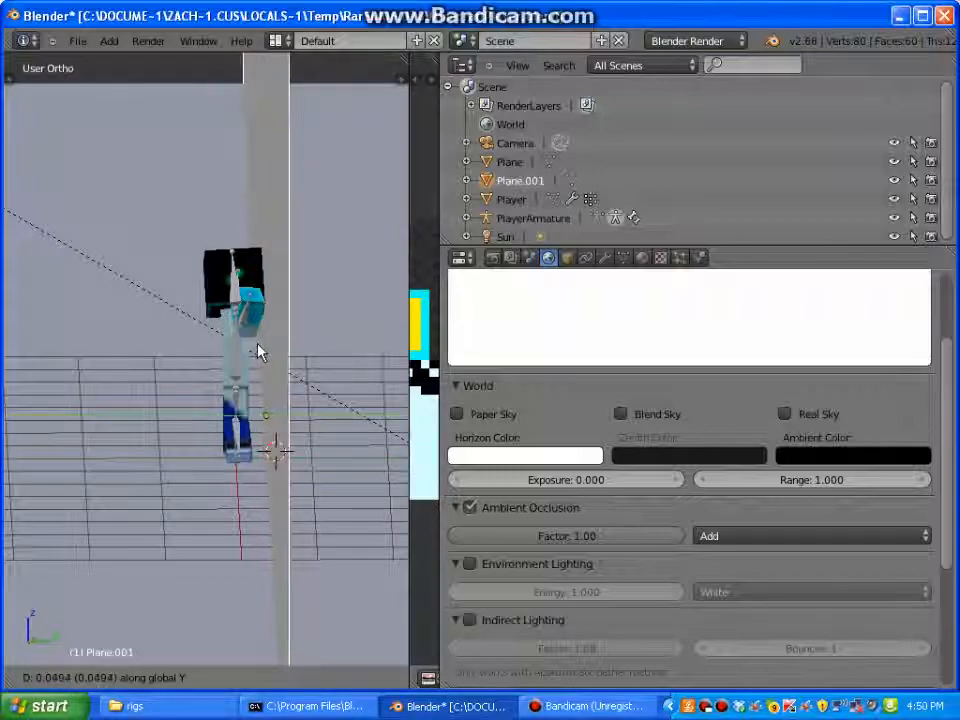
click(343, 339)
middle_drag(133, 347, 315, 336)
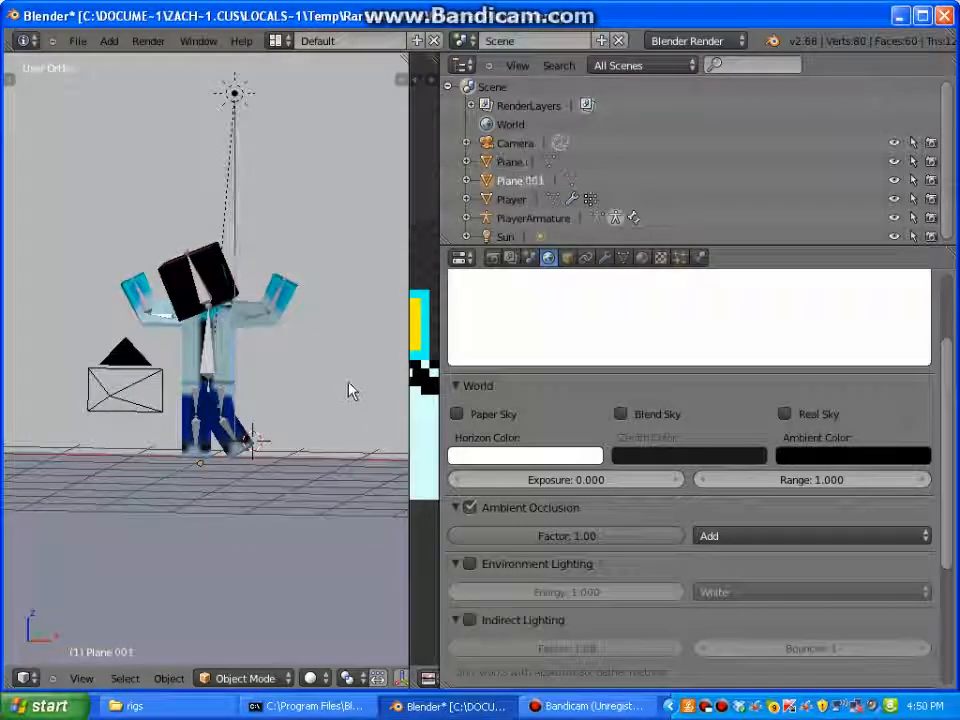
Give the backdrop plane a new material with a cyan diffuse color.
click(643, 259)
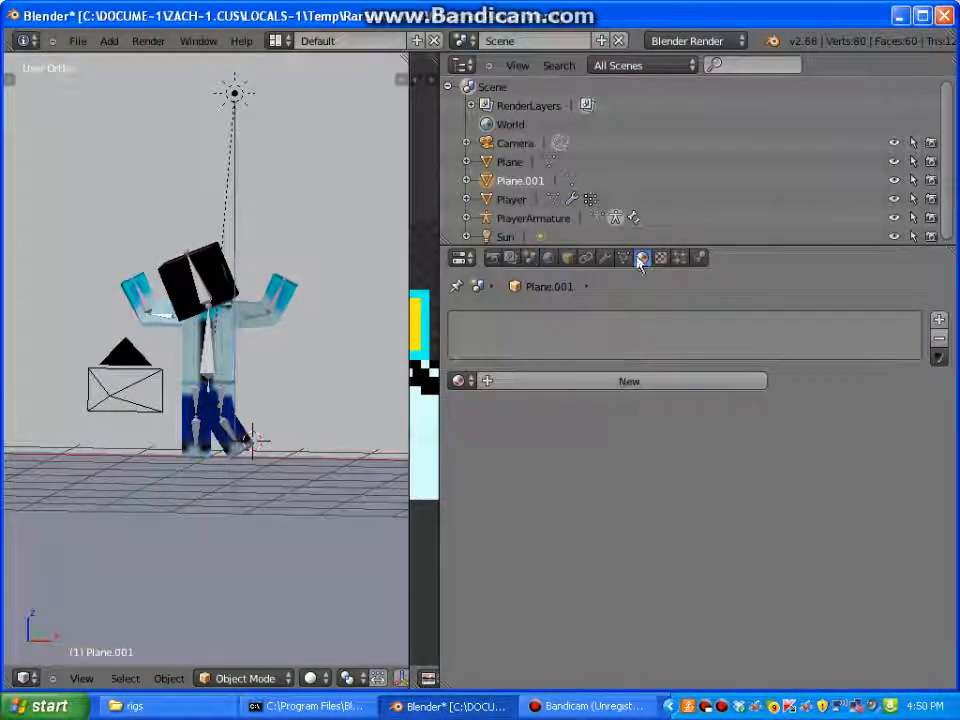
click(537, 388)
scroll(553, 544, down, 1)
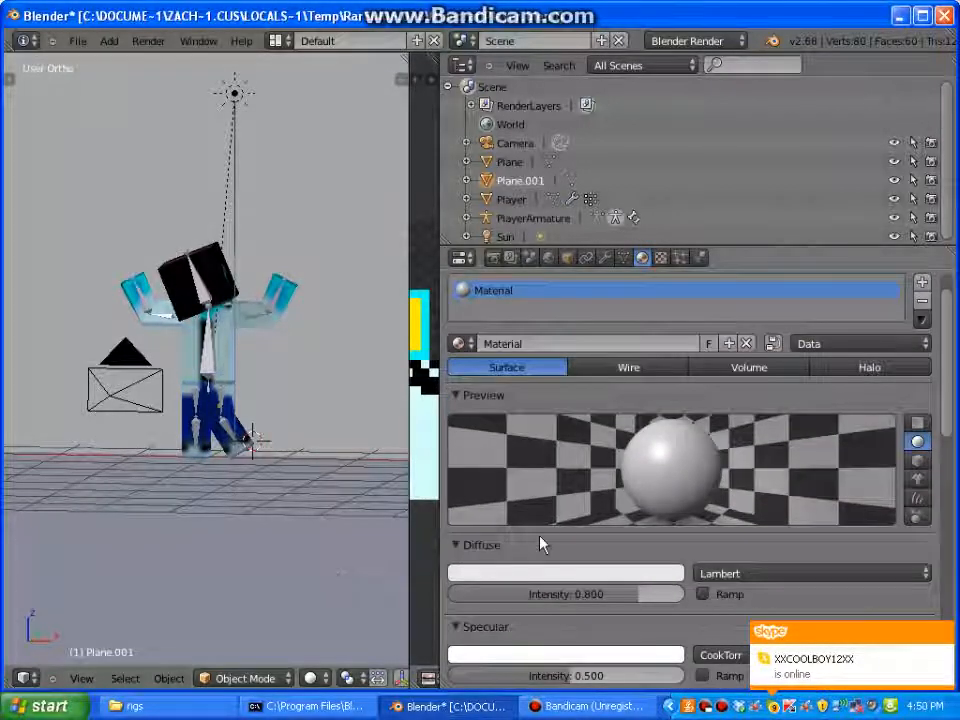
scroll(535, 540, down, 1)
click(537, 532)
drag(516, 373, 512, 143)
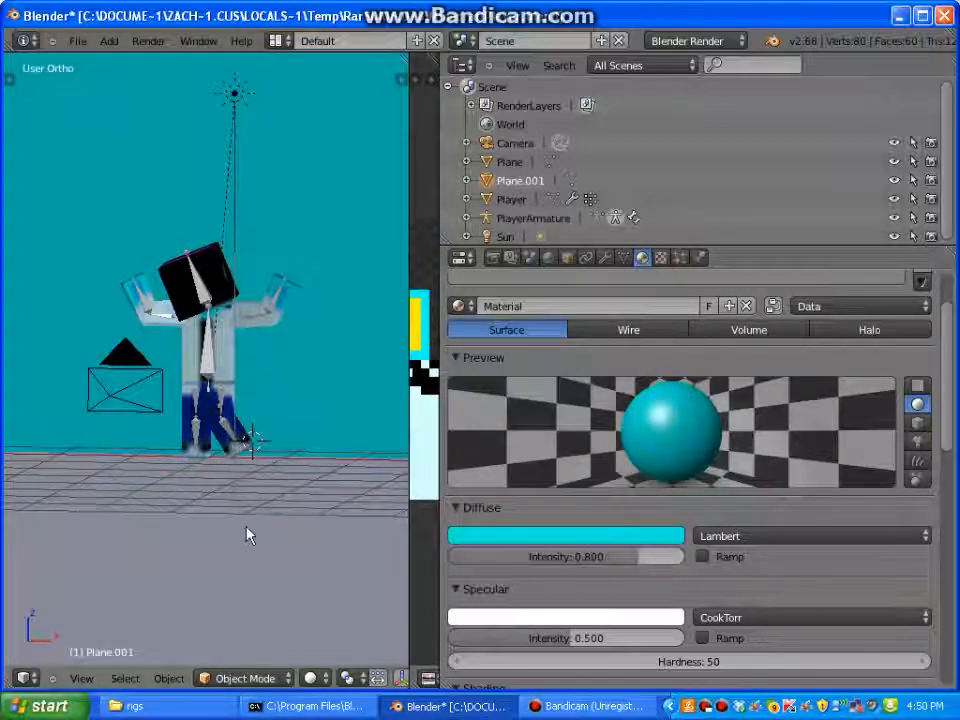
Give the ground plane a new material with a bright red diffuse color.
right_click(189, 491)
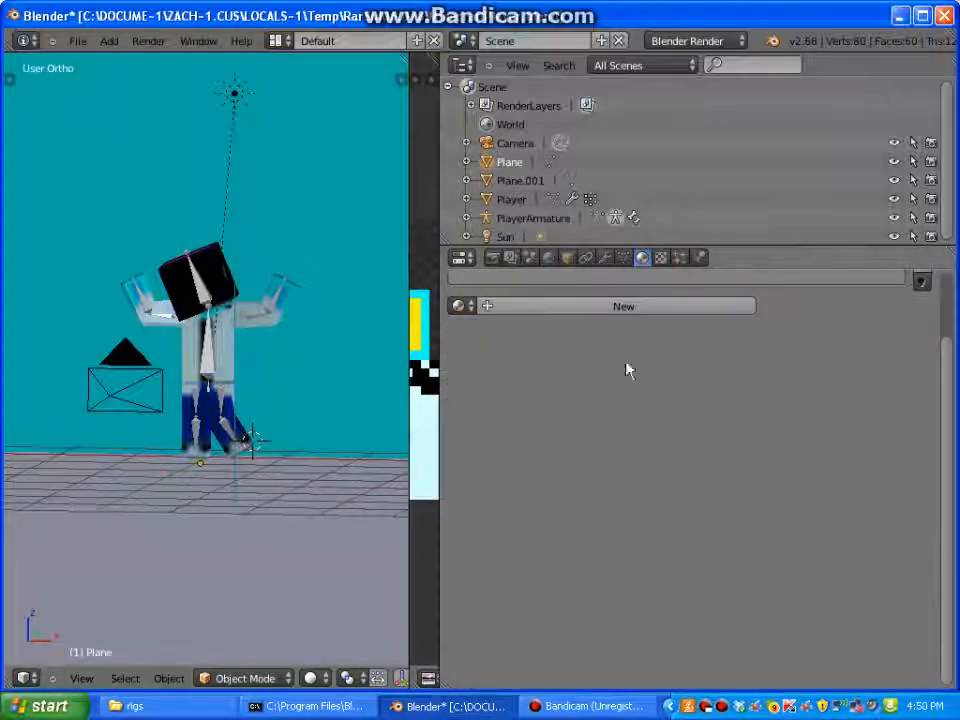
click(645, 308)
click(591, 538)
click(529, 301)
drag(527, 414, 529, 421)
Look through the camera and render a still of the character with the colored ground and backdrop.
key(KP_0)
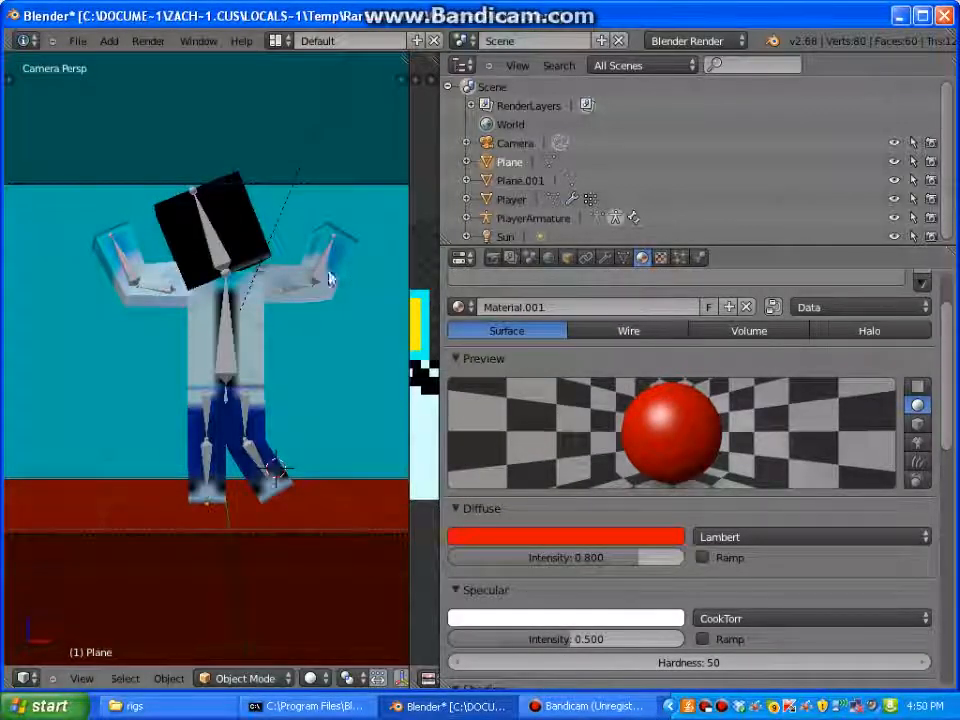
click(492, 257)
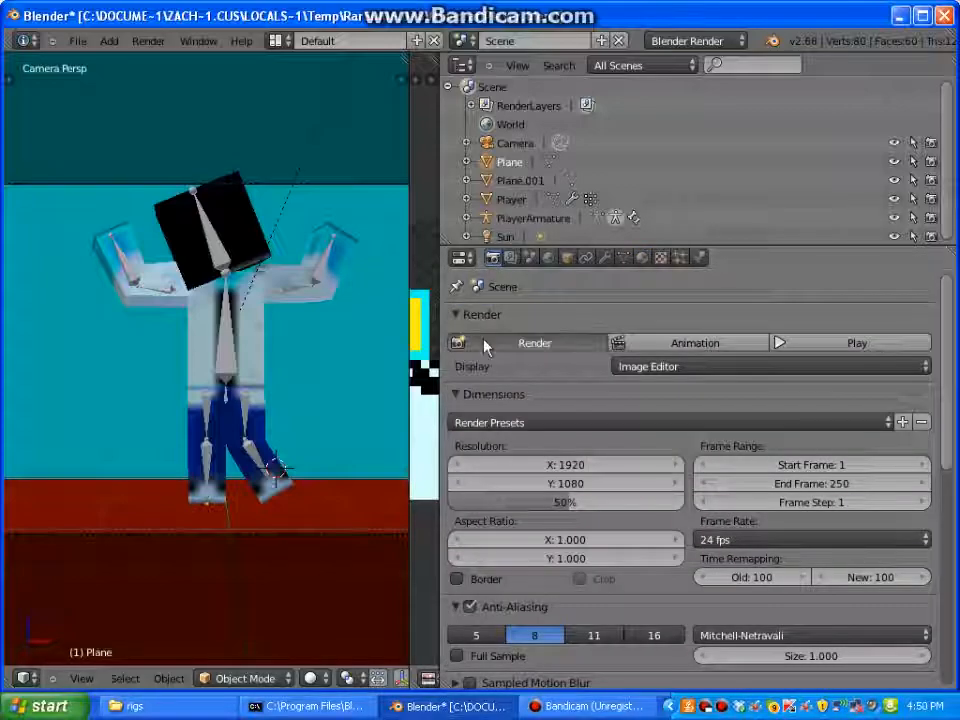
click(454, 342)
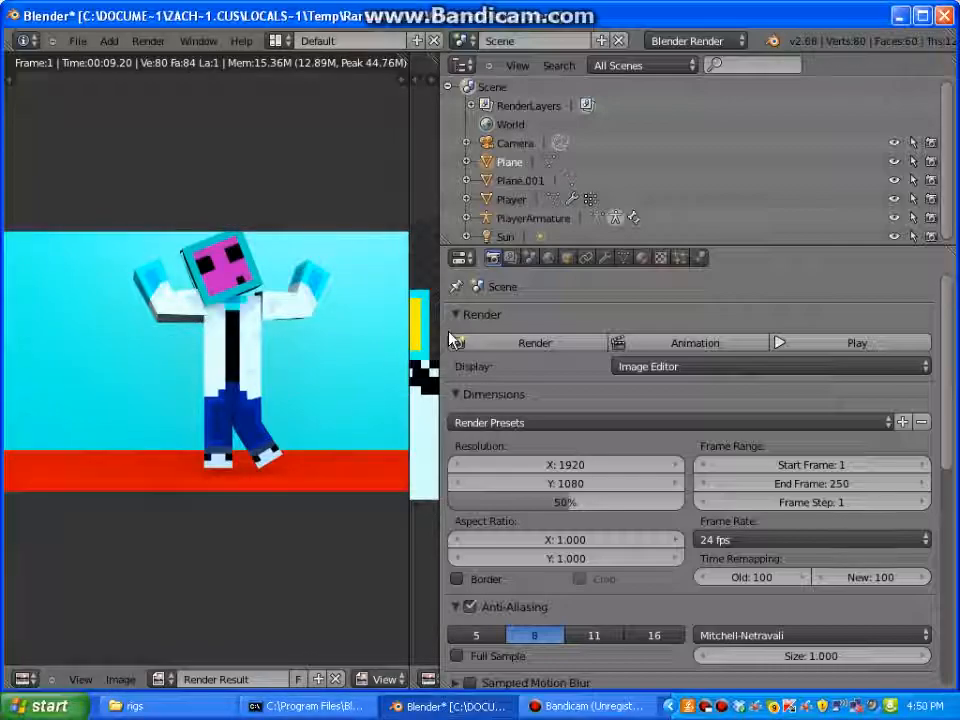
Examine the rendered image of the character, including the ground, backdrop and shading.
scroll(360, 150, up, 1)
scroll(300, 250, down, 2)
scroll(195, 330, up, 1)
scroll(195, 330, up, 2)
scroll(193, 326, down, 1)
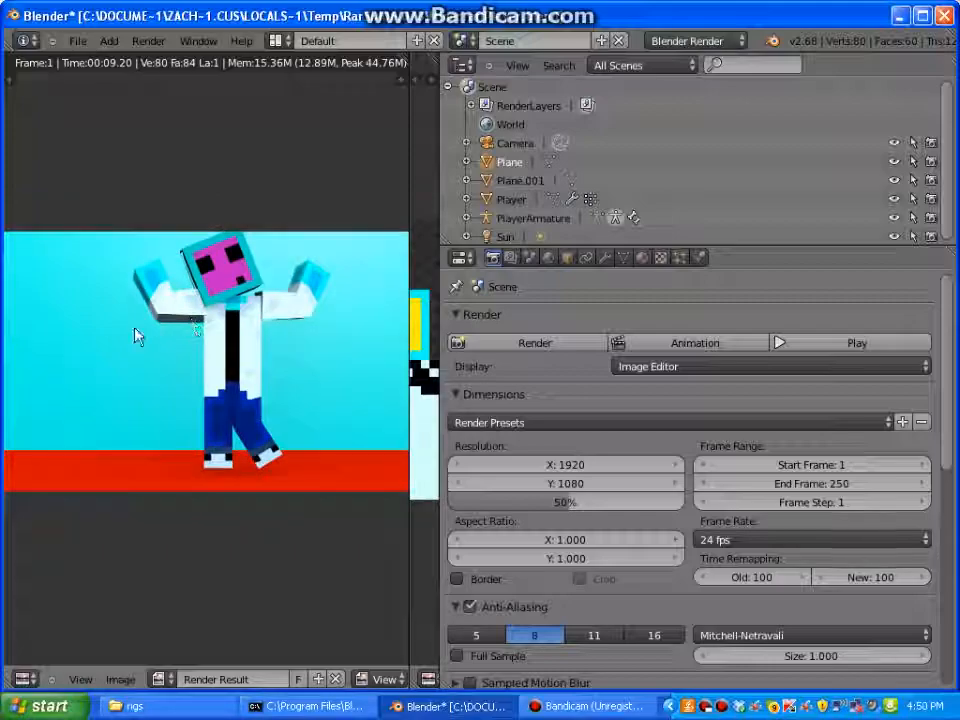
drag(203, 352, 3, 598)
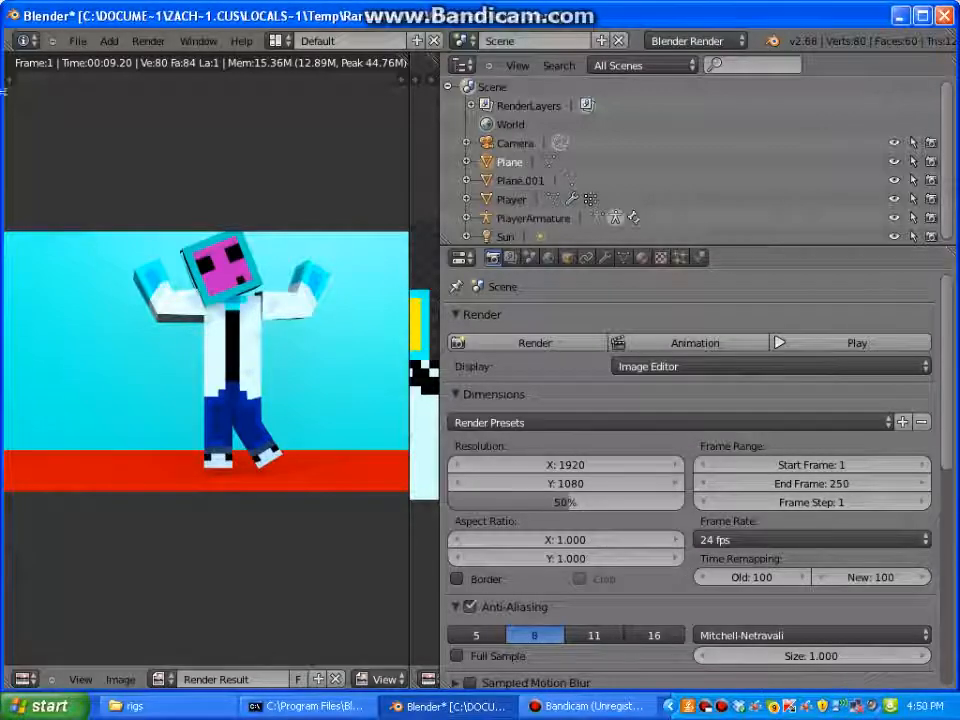
click(136, 436)
scroll(136, 436, up, 2)
scroll(136, 436, down, 2)
click(144, 396)
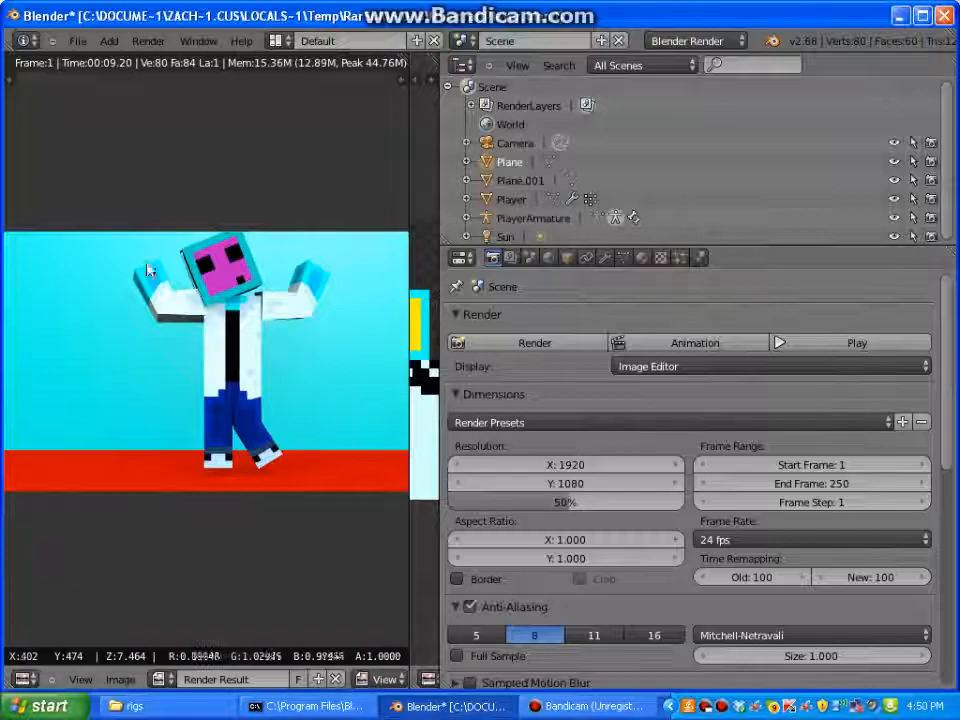